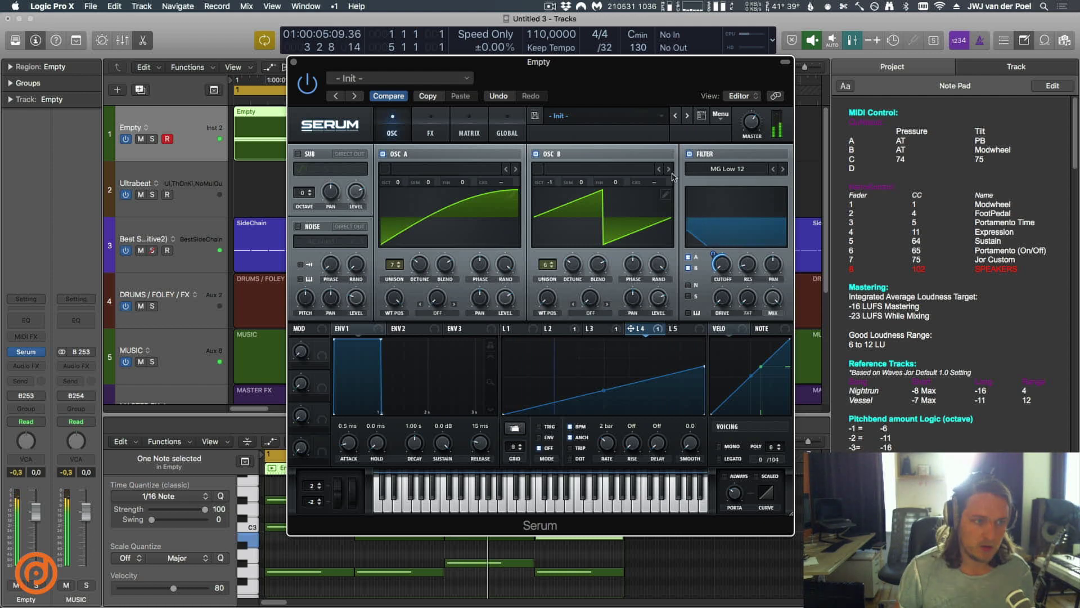
# Stop playback, reset Serum to its Init preset, and set oscillator A's unison to 3 voices while auditioning the sound
pyautogui.press('space')
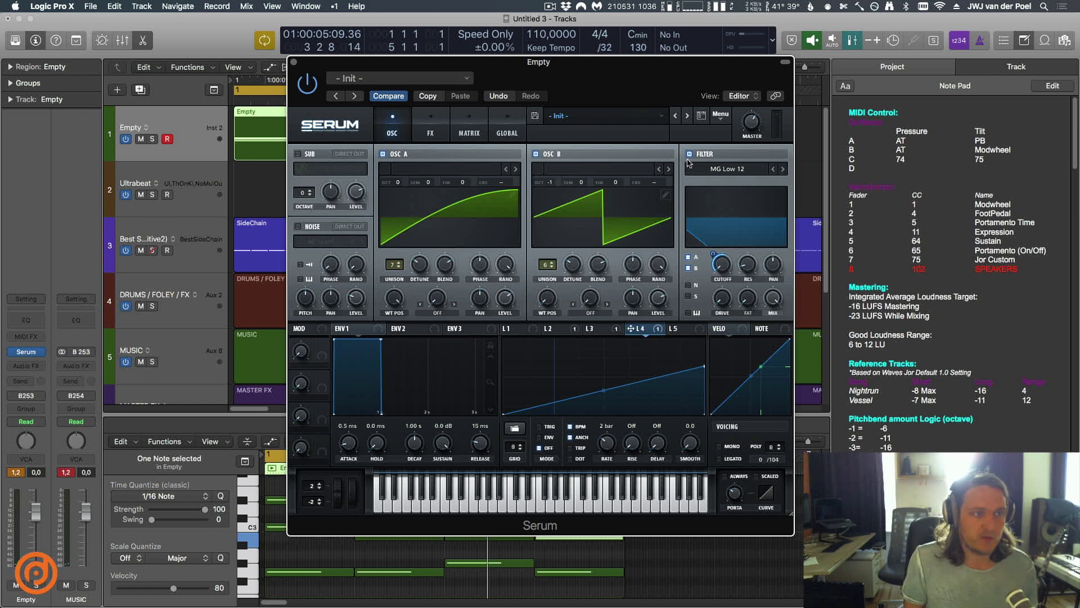
pyautogui.click(720, 115)
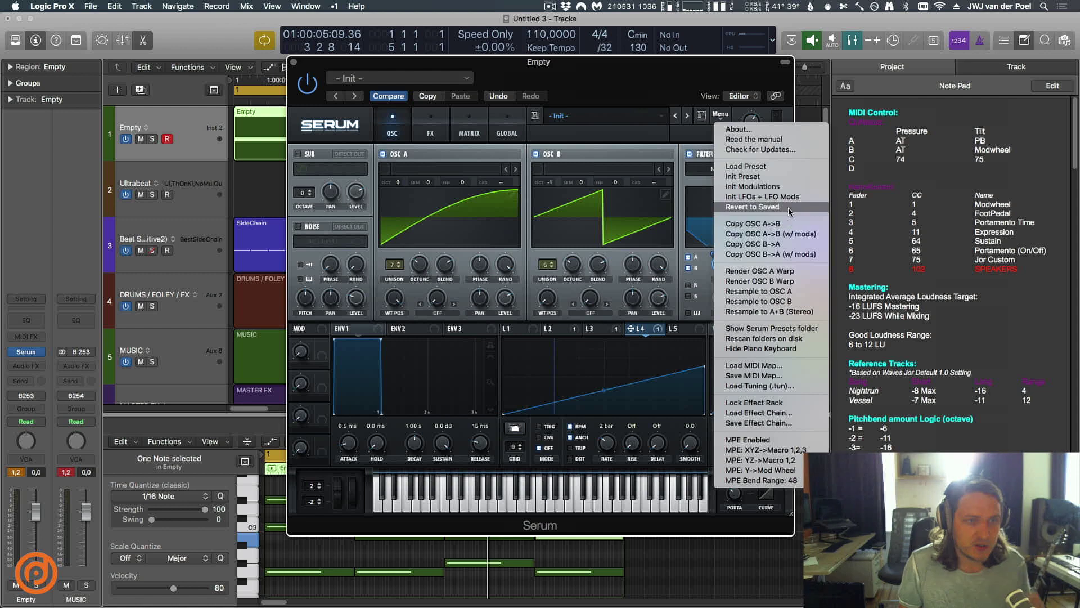
pyautogui.click(778, 184)
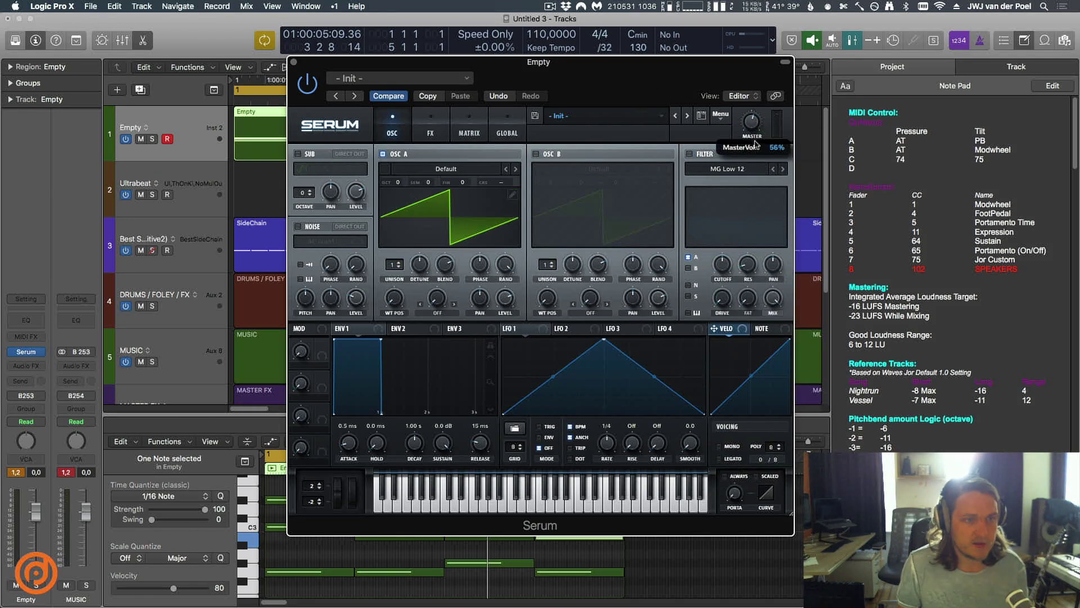
pyautogui.press('space')
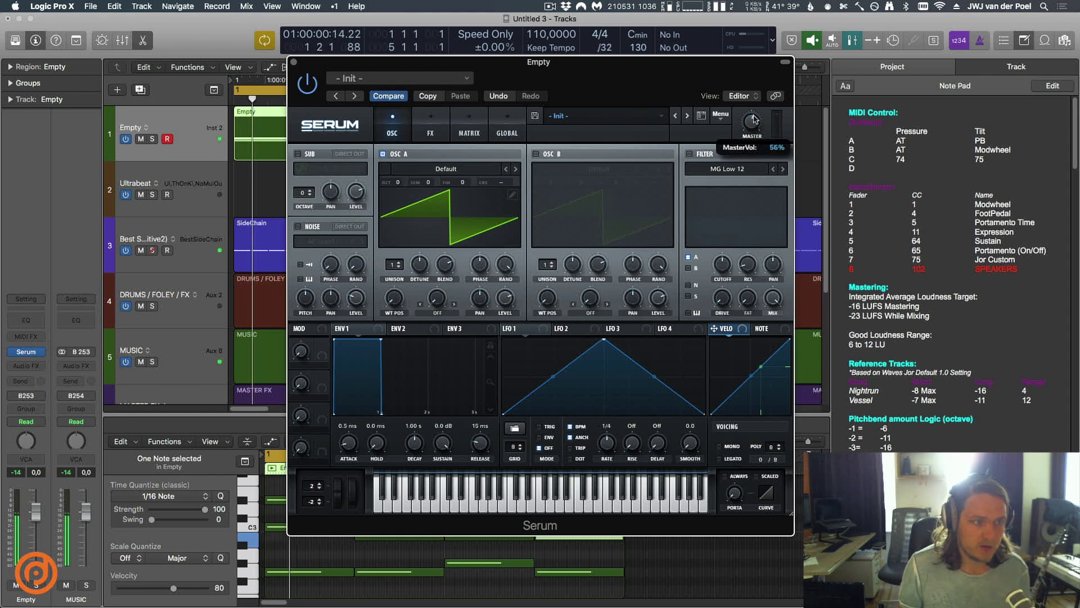
pyautogui.moveTo(388, 264); pyautogui.dragTo(399, 250)
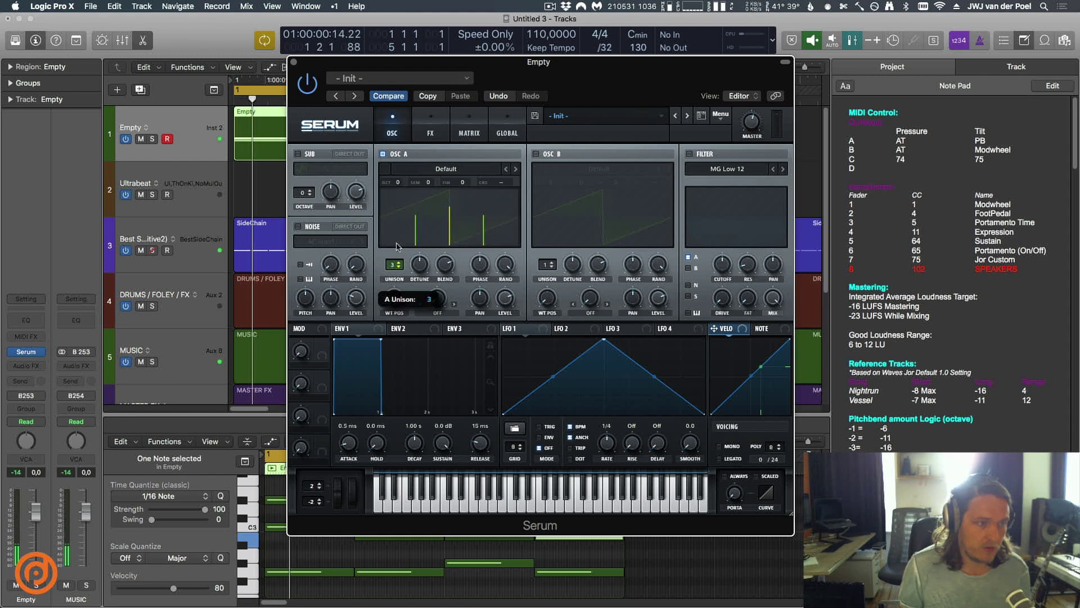
# Replace oscillator A's waveform with a curved saw from the Singles formula presets in the wavetable editor, and close the editor
pyautogui.click(471, 169)
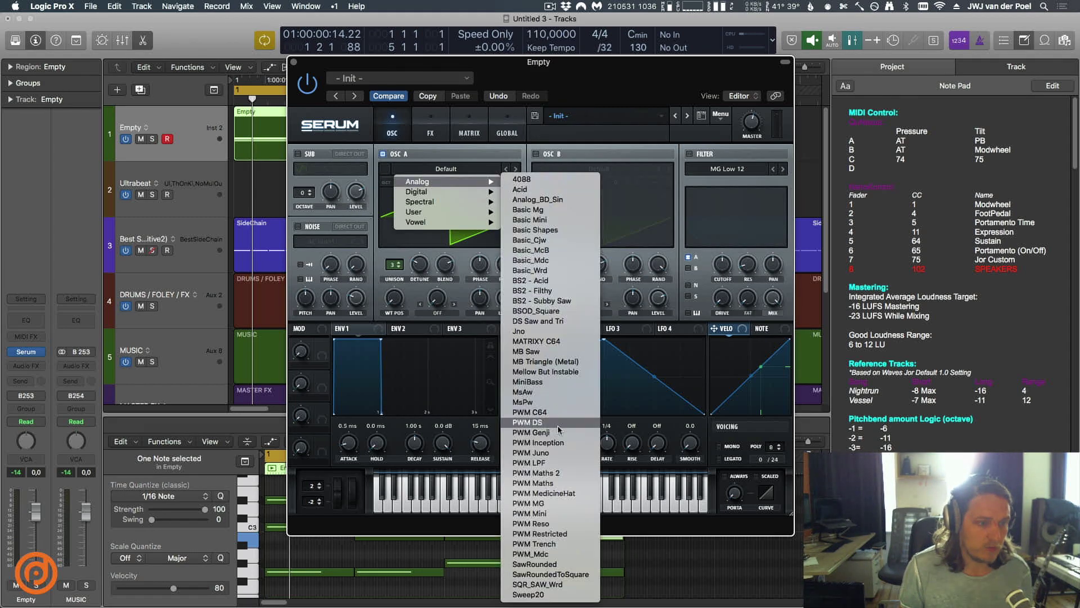
pyautogui.click(457, 281)
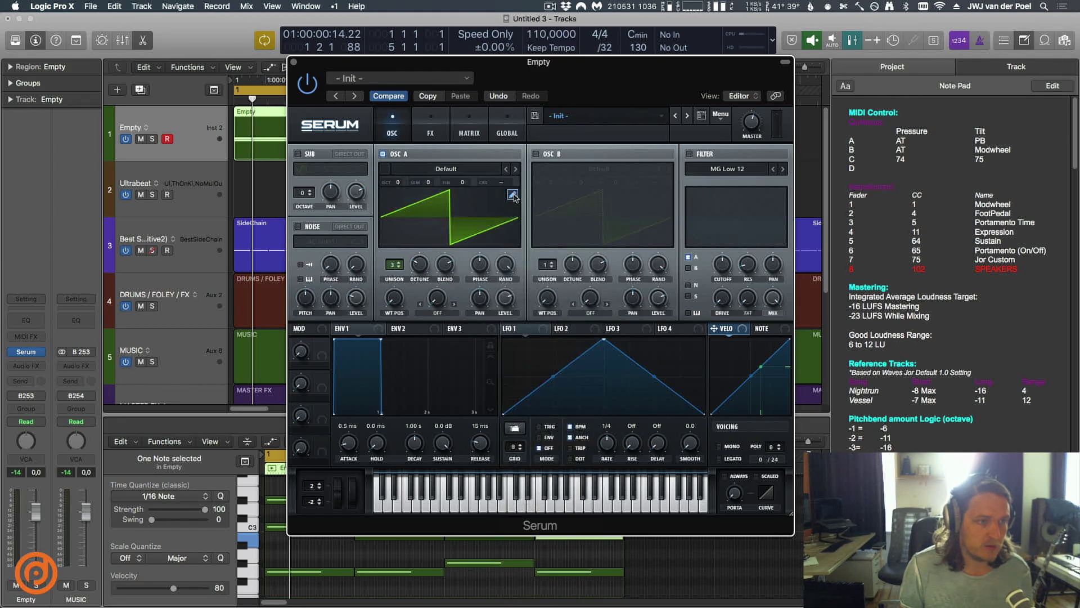
pyautogui.doubleClick(515, 200)
pyautogui.click(780, 410)
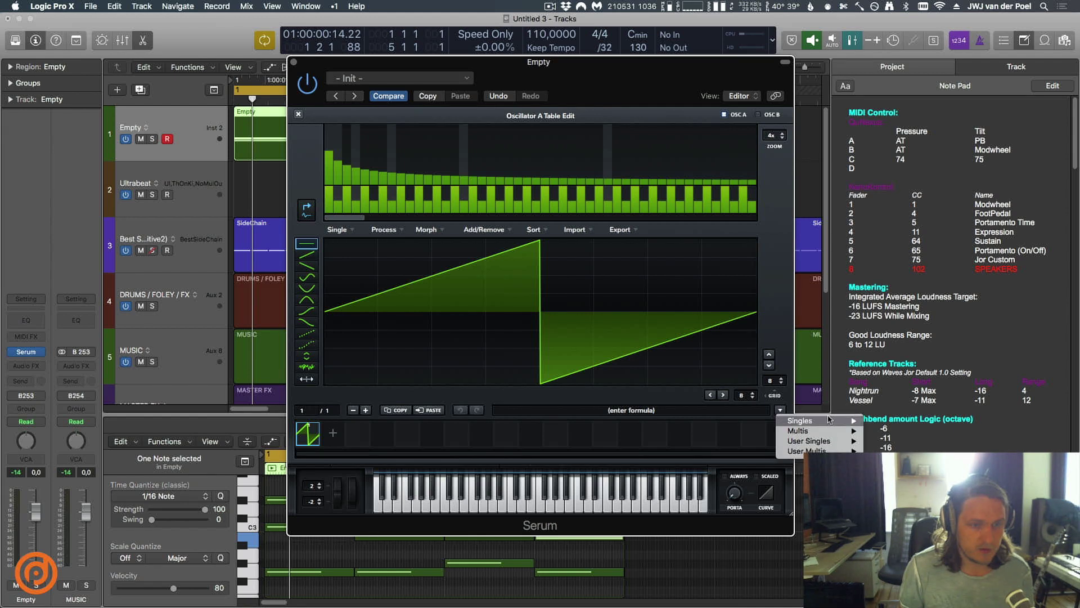
pyautogui.moveTo(830, 421)
pyautogui.click(895, 451)
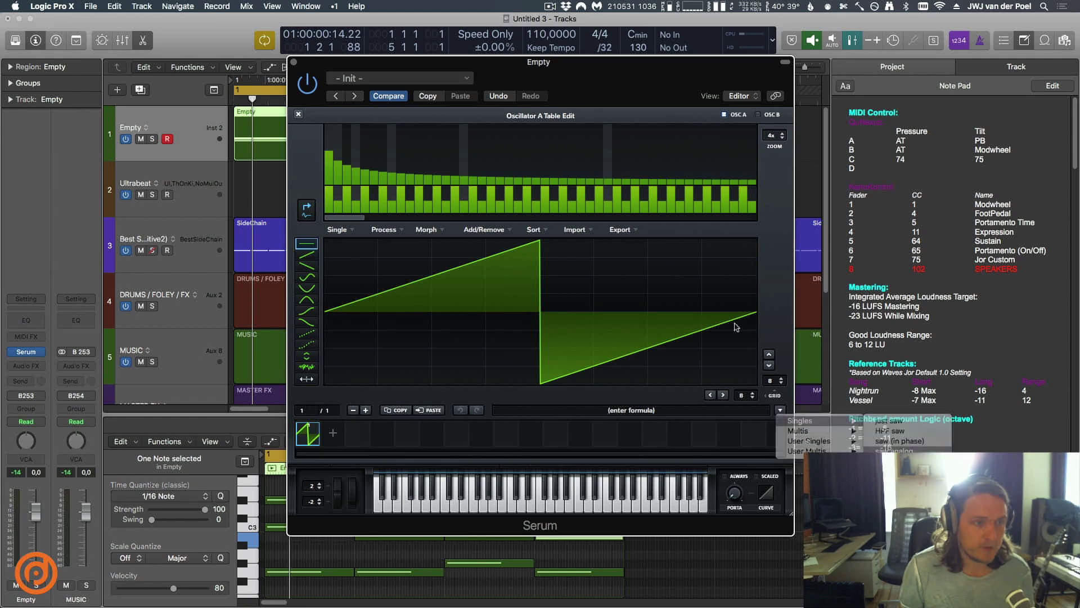
pyautogui.click(299, 114)
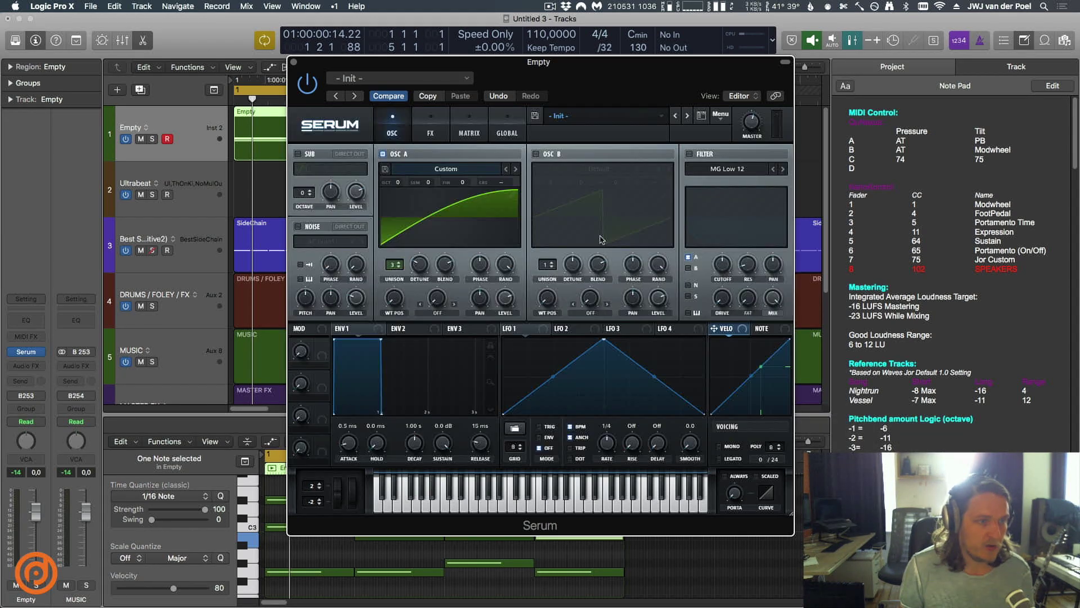
# Enable the MG Low 12 filter on oscillator A and assign LFO 1 to modulate its cutoff
pyautogui.click(689, 154)
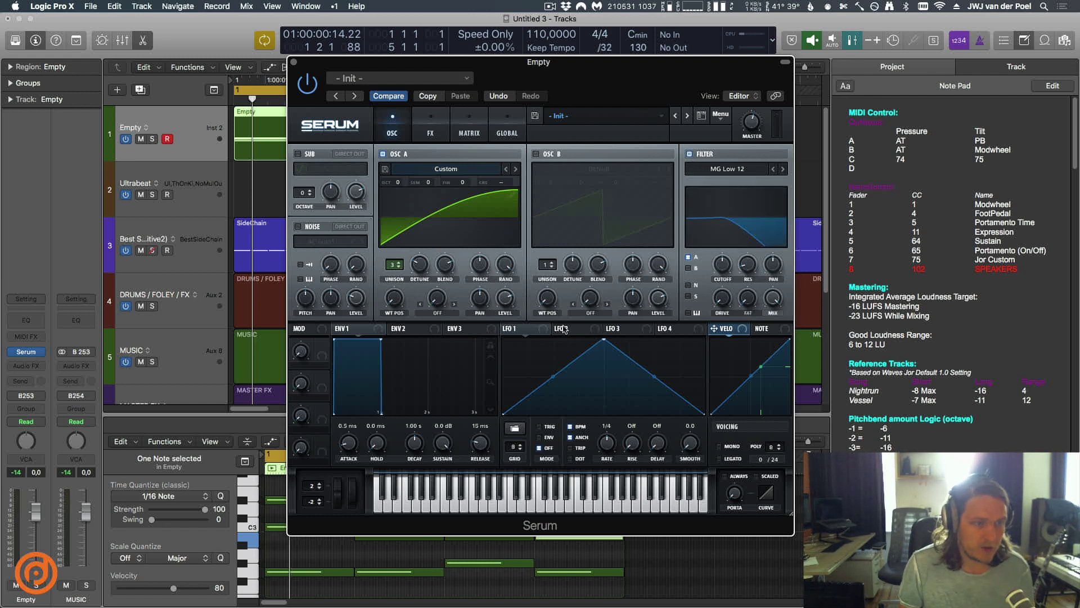
pyautogui.moveTo(545, 332)
pyautogui.mouseDown()
pyautogui.moveTo(729, 281)
pyautogui.moveTo(723, 266)
pyautogui.mouseUp()
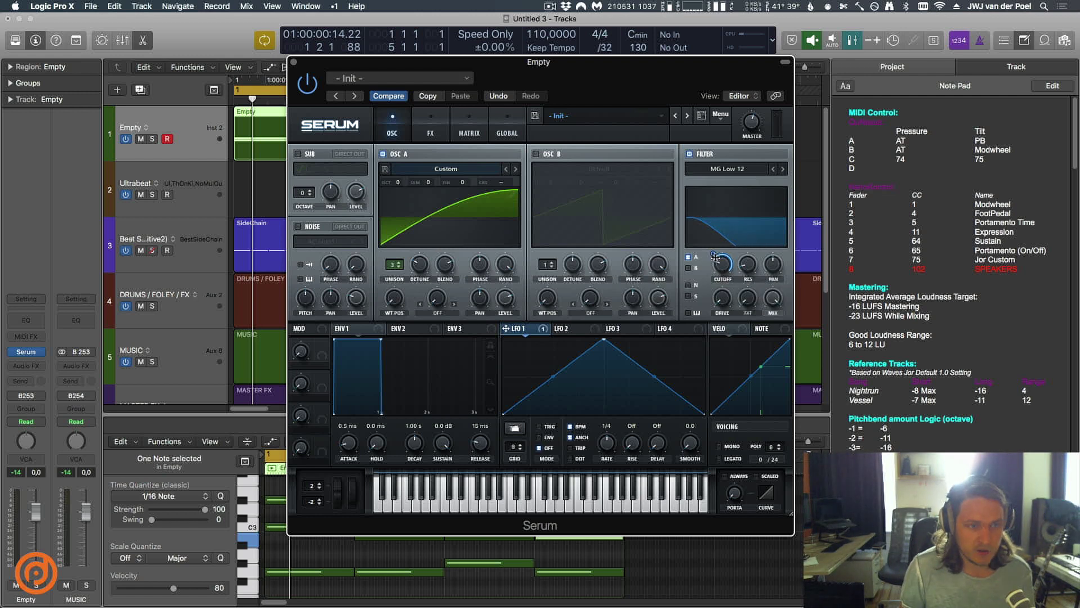
pyautogui.moveTo(712, 256)
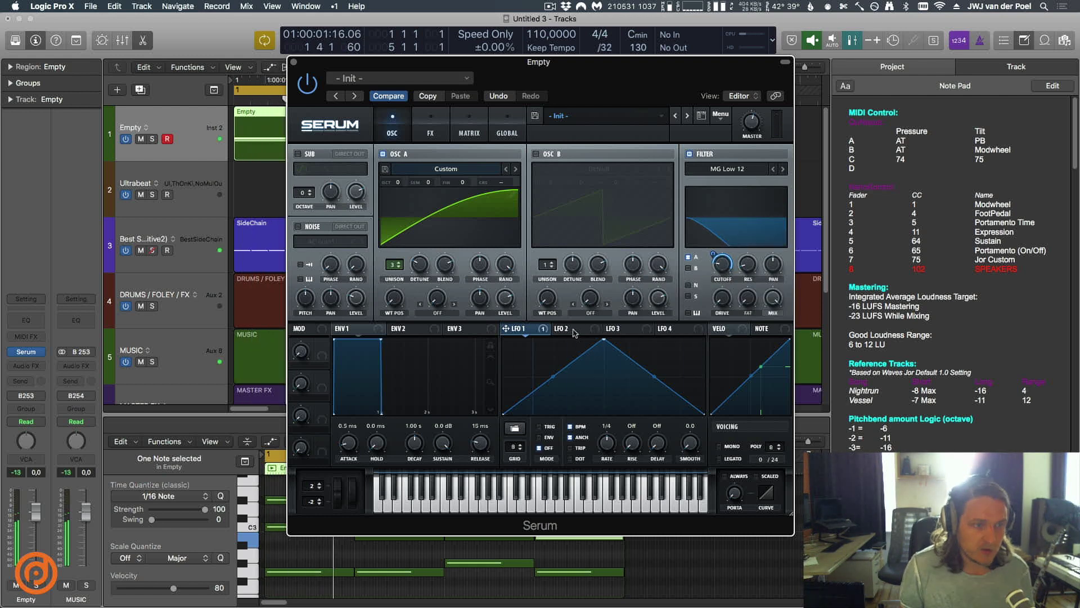
# Add a point to LFO 1's falling slope and set the loopback point there
pyautogui.doubleClick(643, 381)
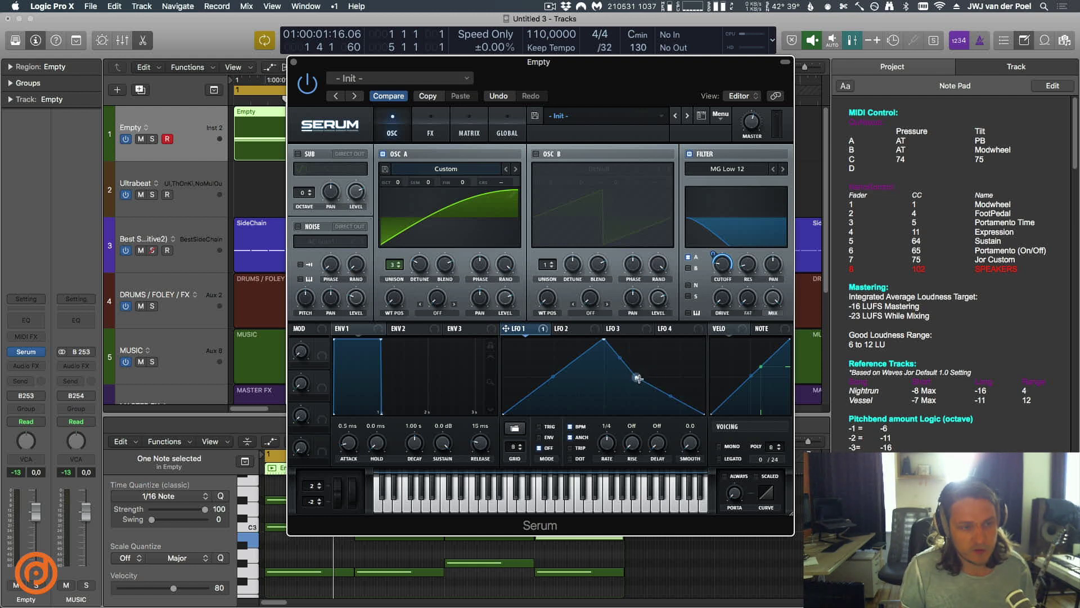
pyautogui.rightClick(646, 382)
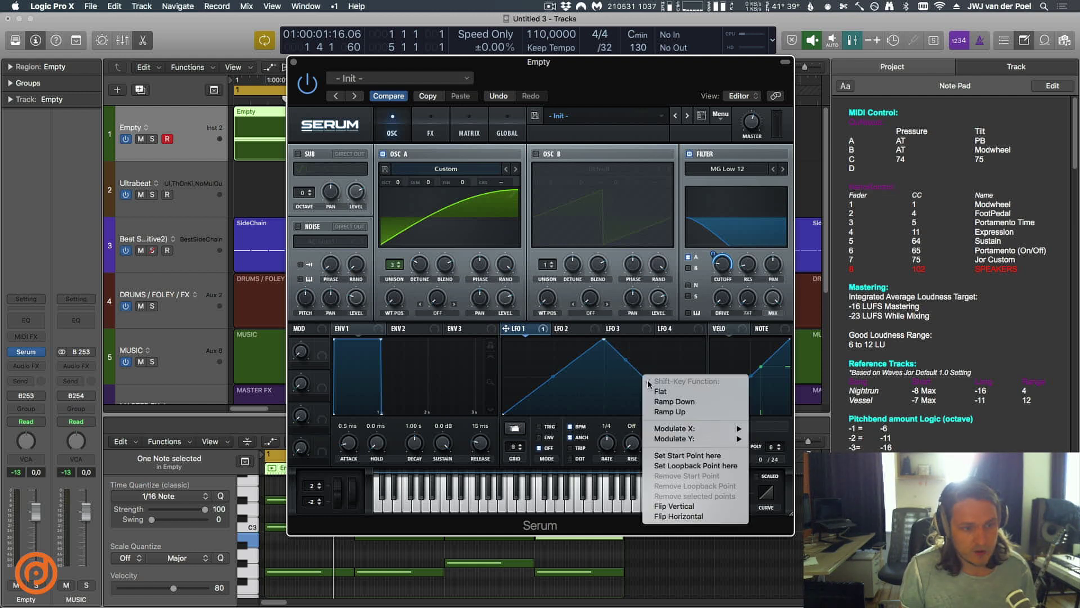
pyautogui.click(701, 465)
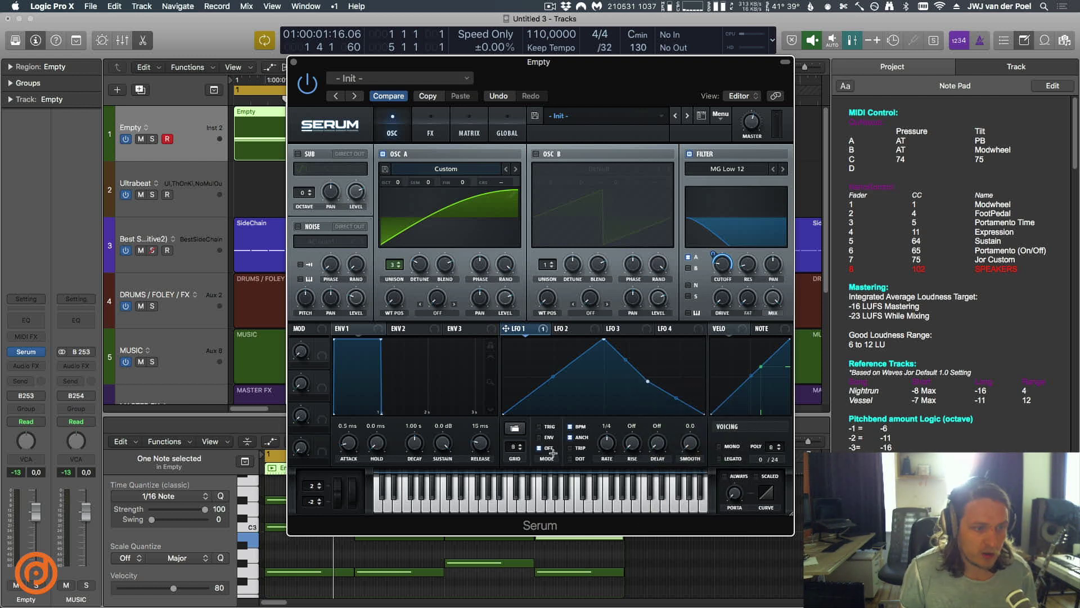
# Set LFO 1 to ENV mode and move the loopback point lower and closer to the peak, and play the result
pyautogui.click(544, 437)
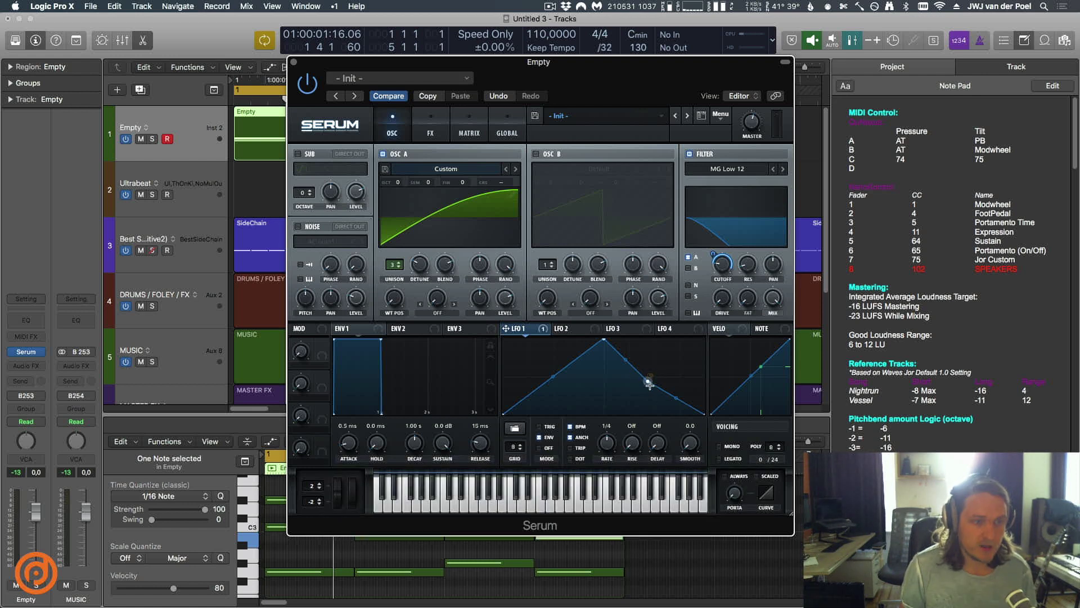
pyautogui.moveTo(649, 380); pyautogui.dragTo(630, 387)
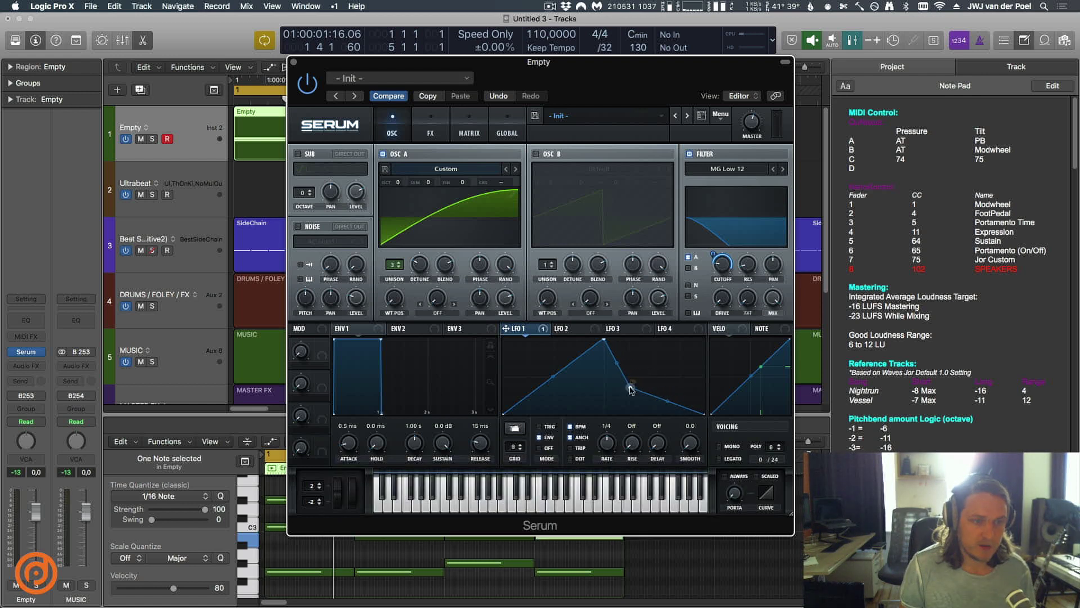
pyautogui.press('space')
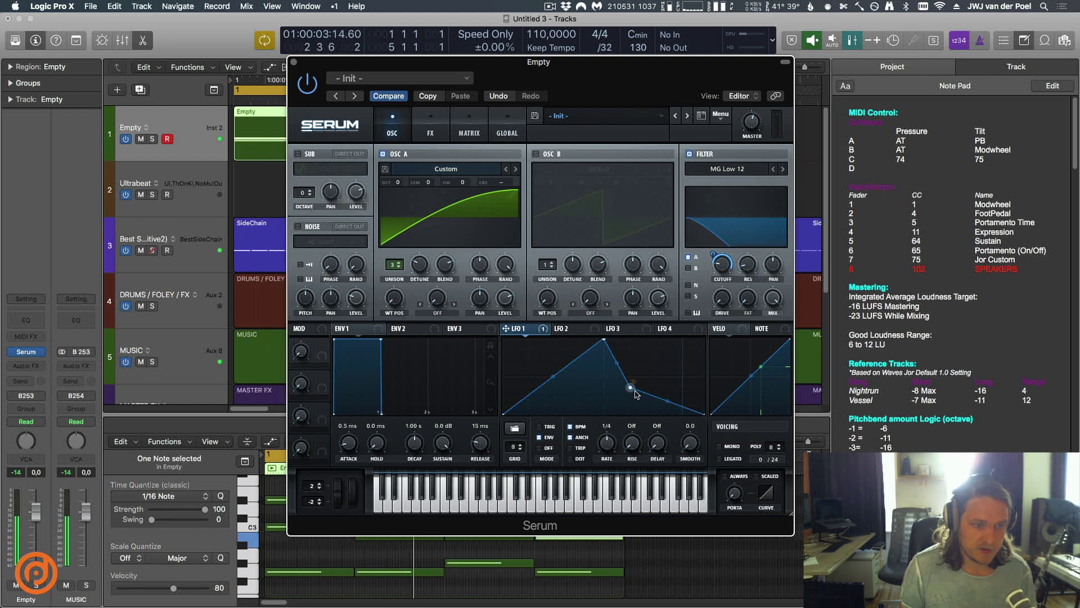
# Try drawing stepped segments across LFO 1's curve and choose Ramp Down as the drawing shape
pyautogui.moveTo(630, 386); pyautogui.dragTo(681, 406)
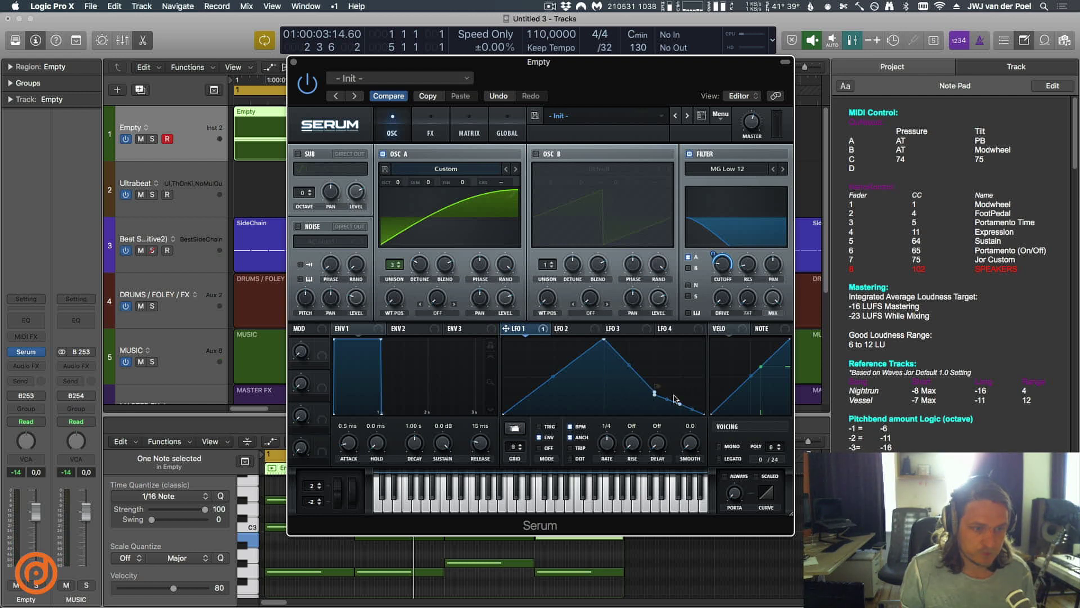
pyautogui.moveTo(576, 380)
pyautogui.mouseDown()
pyautogui.moveTo(610, 398)
pyautogui.moveTo(578, 360)
pyautogui.mouseUp()
pyautogui.rightClick(587, 361)
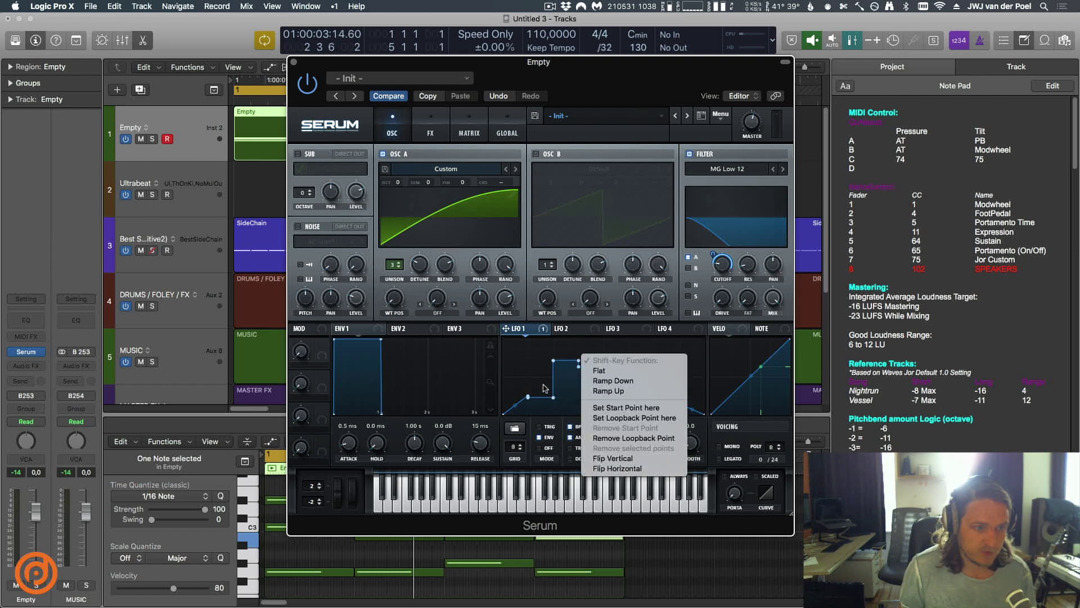
pyautogui.click(623, 382)
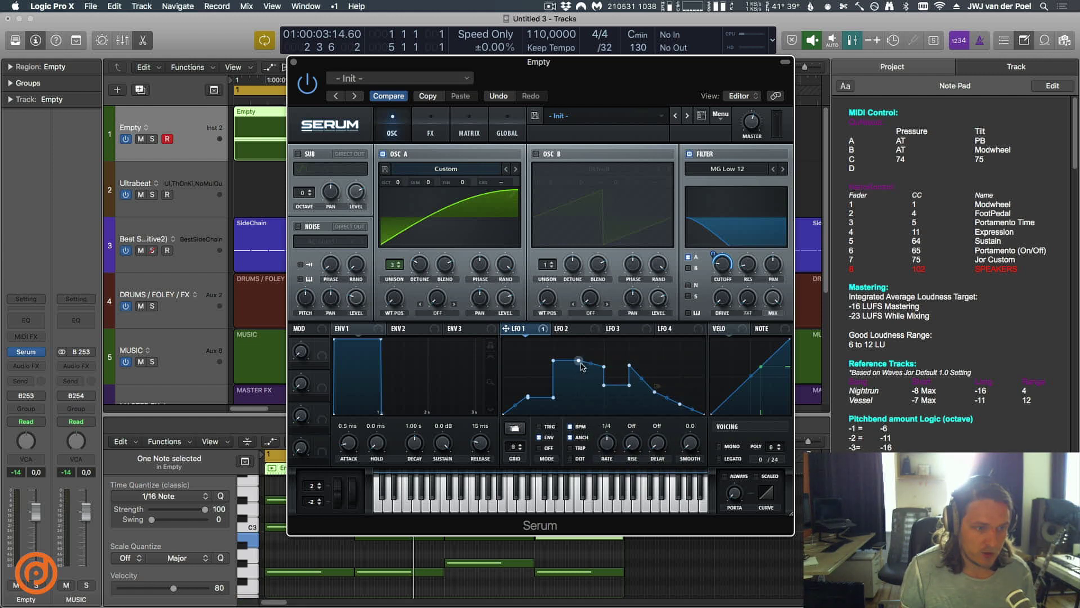
# Delete the stepped points from both slopes of LFO 1's curve around the central peak during playback
pyautogui.doubleClick(577, 358)
pyautogui.doubleClick(554, 360)
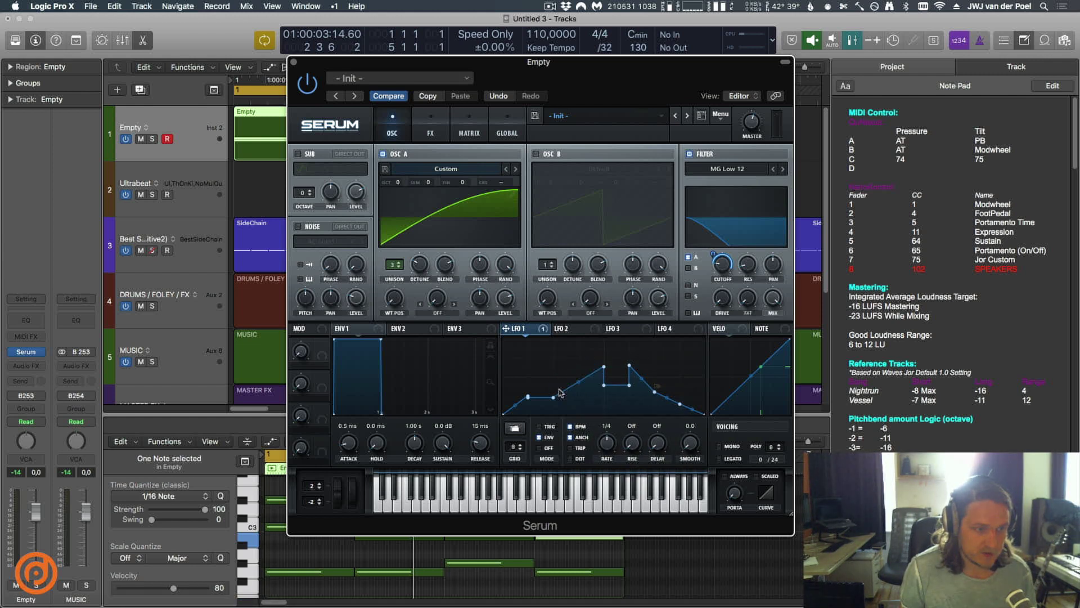
pyautogui.doubleClick(555, 396)
pyautogui.press('space')
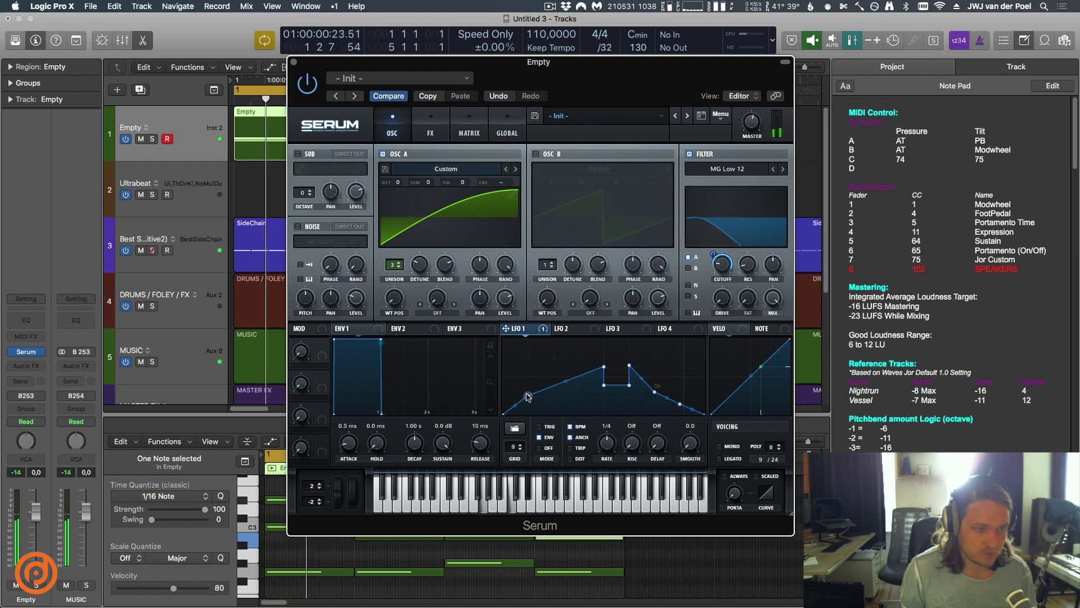
pyautogui.doubleClick(527, 395)
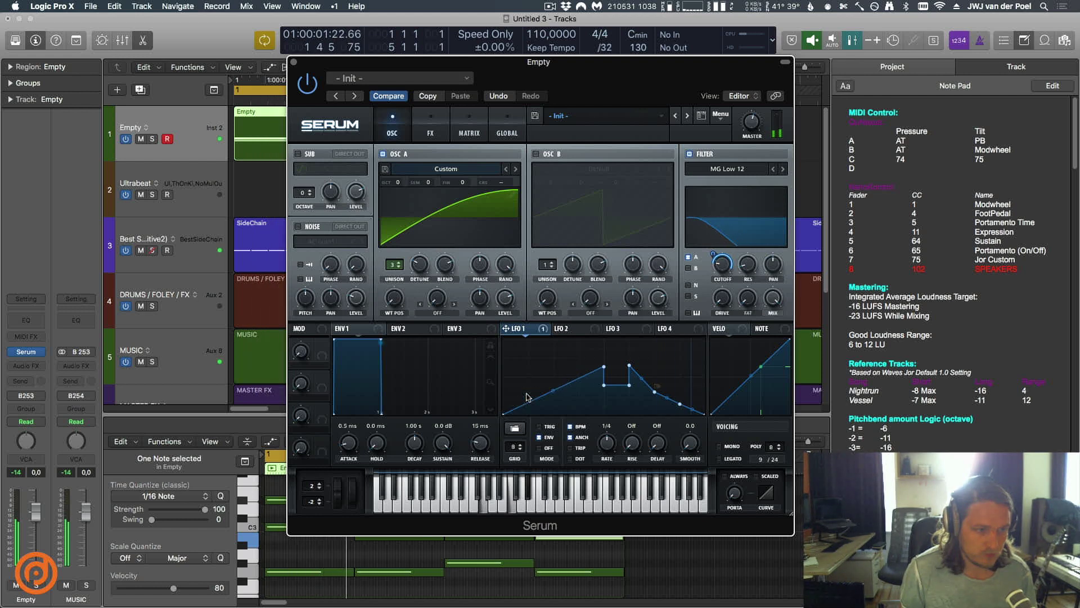
pyautogui.doubleClick(604, 384)
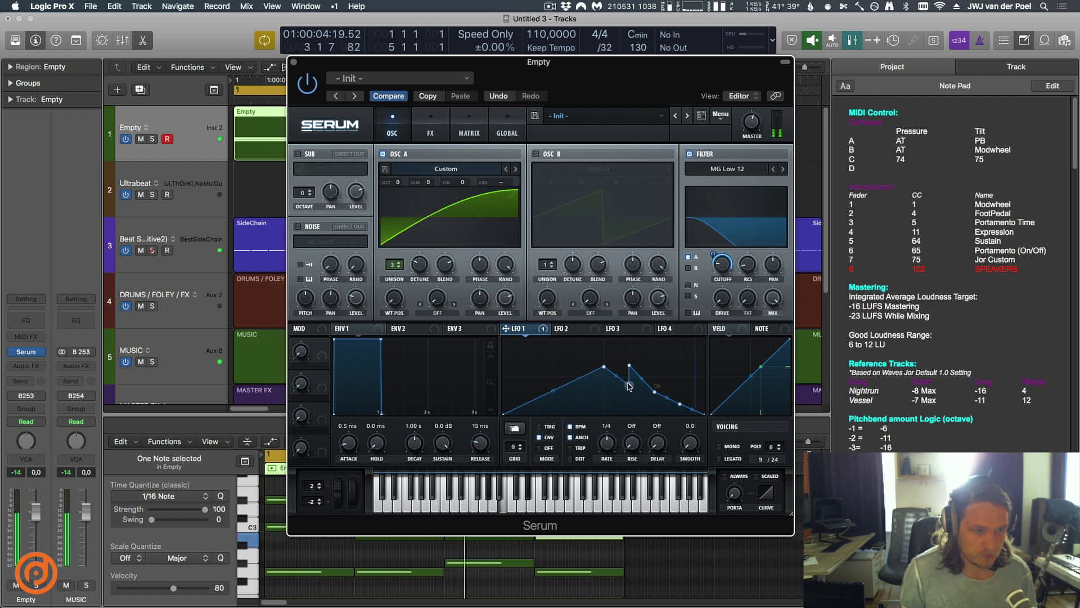
pyautogui.doubleClick(629, 387)
pyautogui.doubleClick(629, 366)
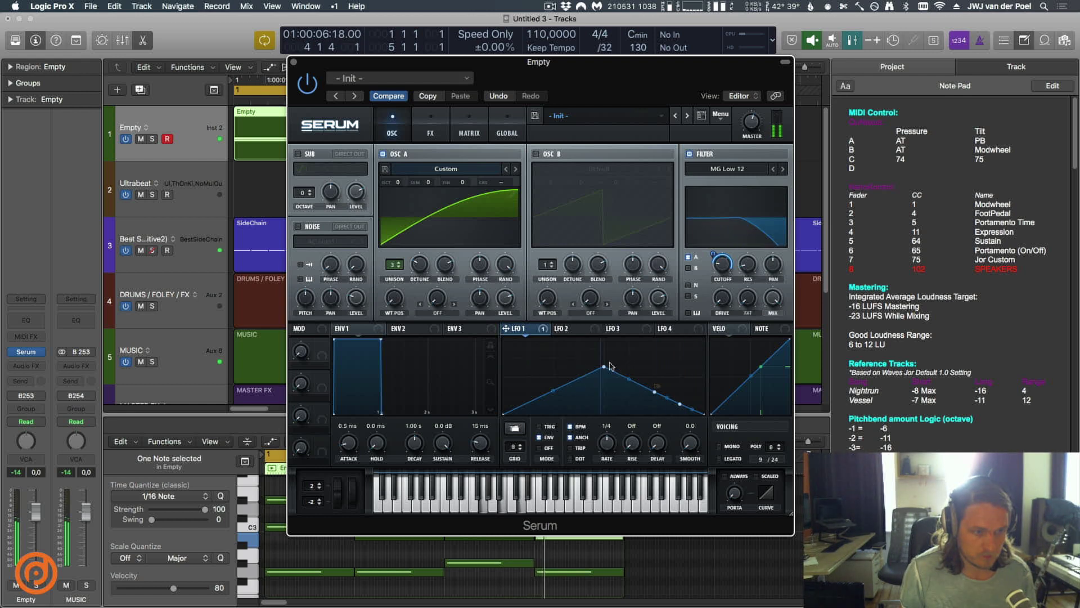
# Reshape LFO 1 with a full-height central peak, a concave rise and a single point bending its falling slope
pyautogui.moveTo(605, 363); pyautogui.dragTo(603, 339)
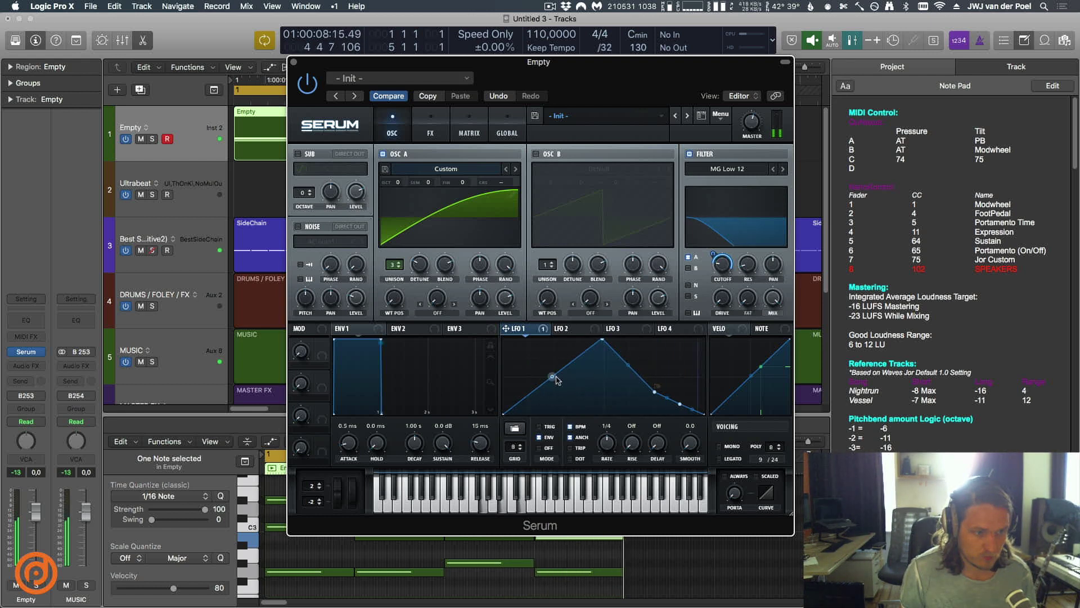
pyautogui.moveTo(552, 377); pyautogui.dragTo(557, 384)
pyautogui.doubleClick(629, 383)
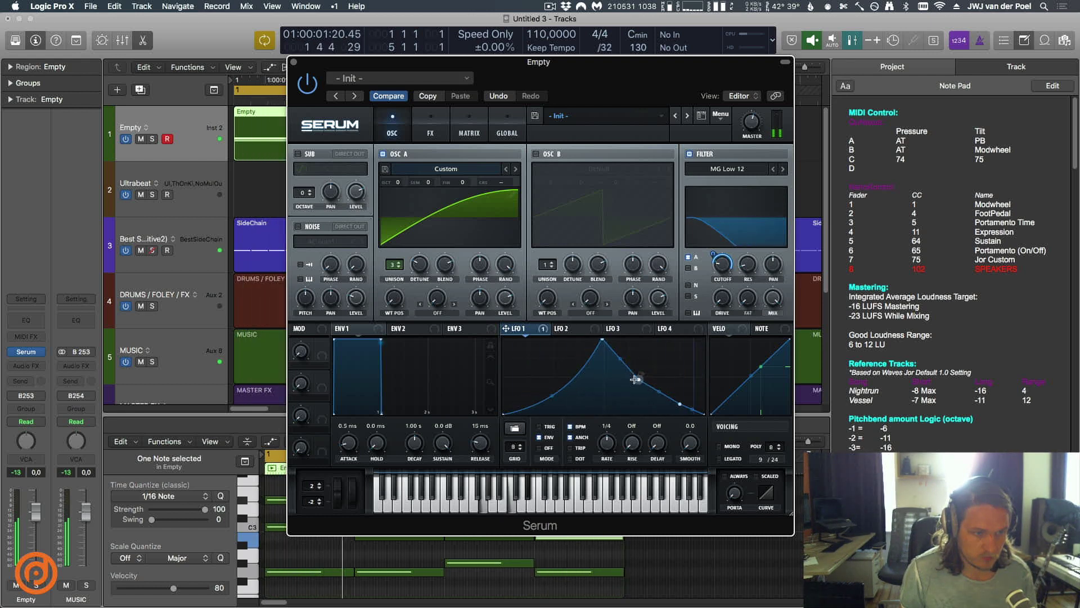
pyautogui.moveTo(615, 360); pyautogui.dragTo(616, 367)
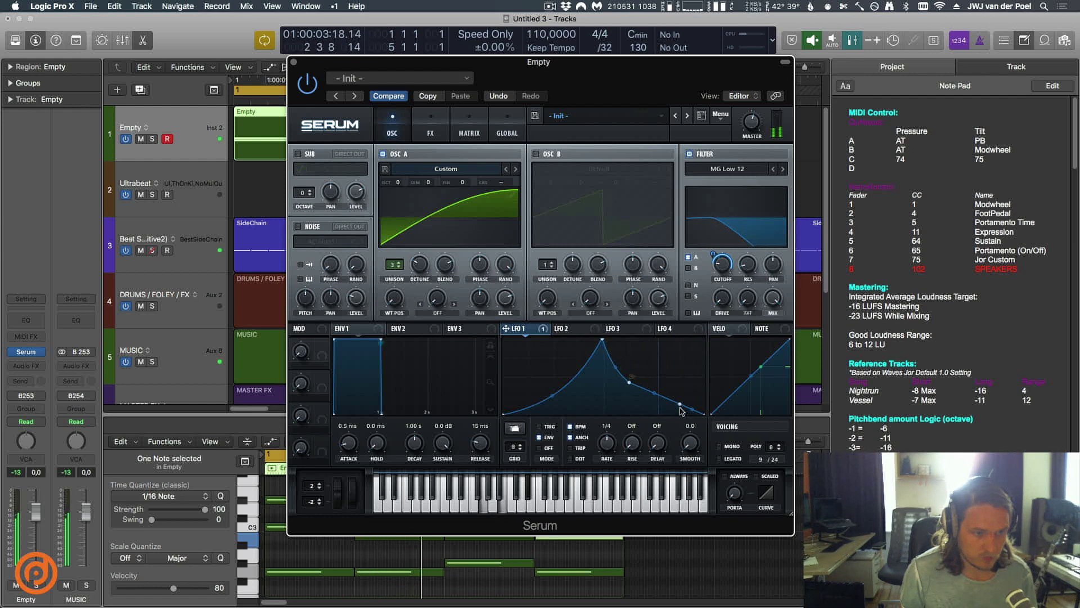
pyautogui.doubleClick(678, 402)
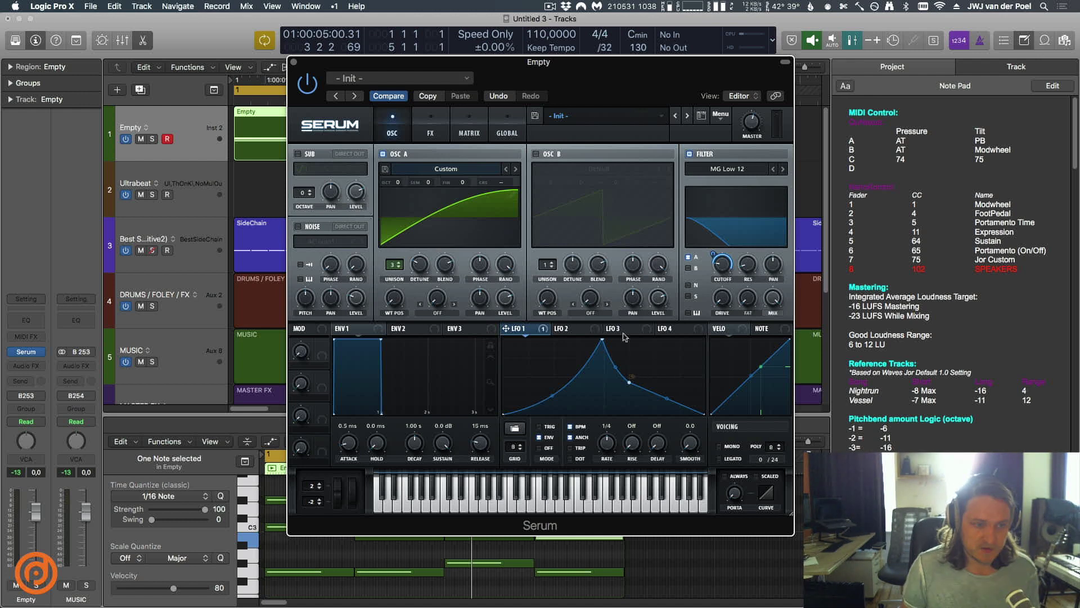
# Assign LFO 3 through LFO Bus 1 to modulate the X position of the point on LFO 1's falling slope
pyautogui.rightClick(630, 384)
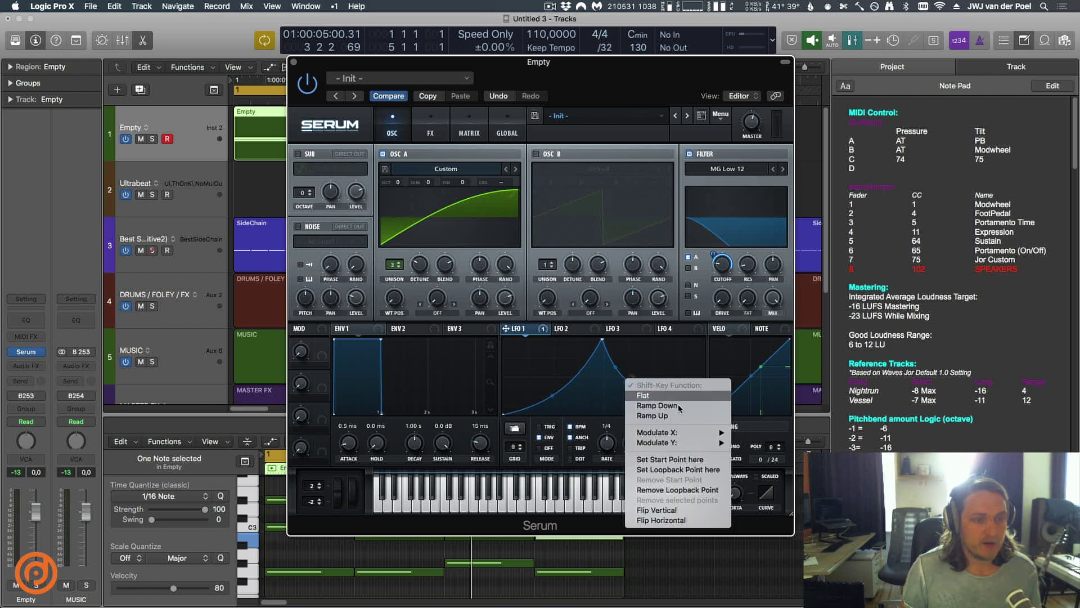
pyautogui.moveTo(688, 437)
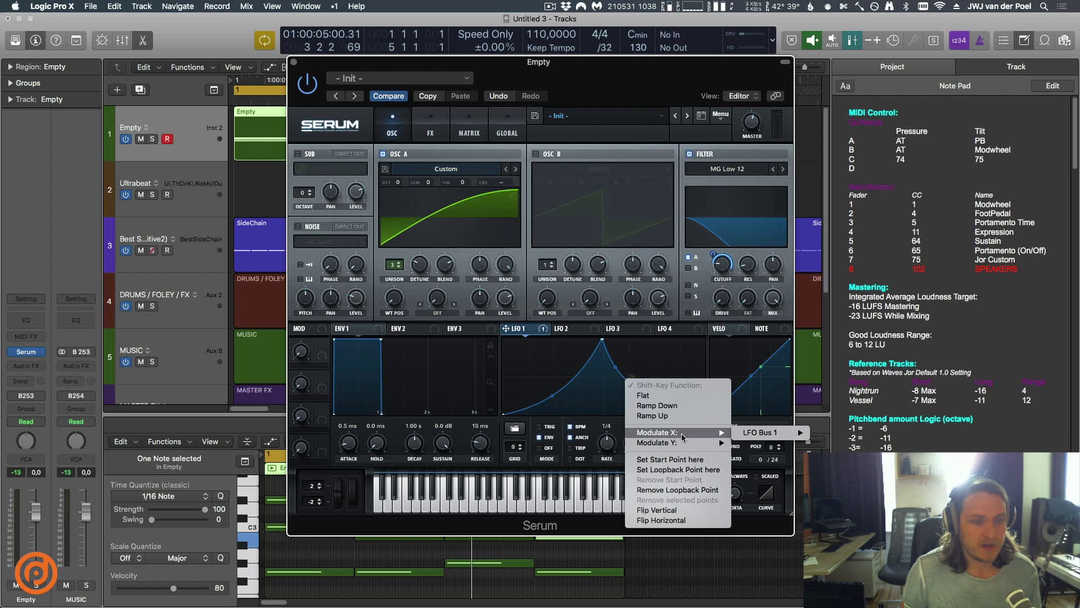
pyautogui.moveTo(746, 435)
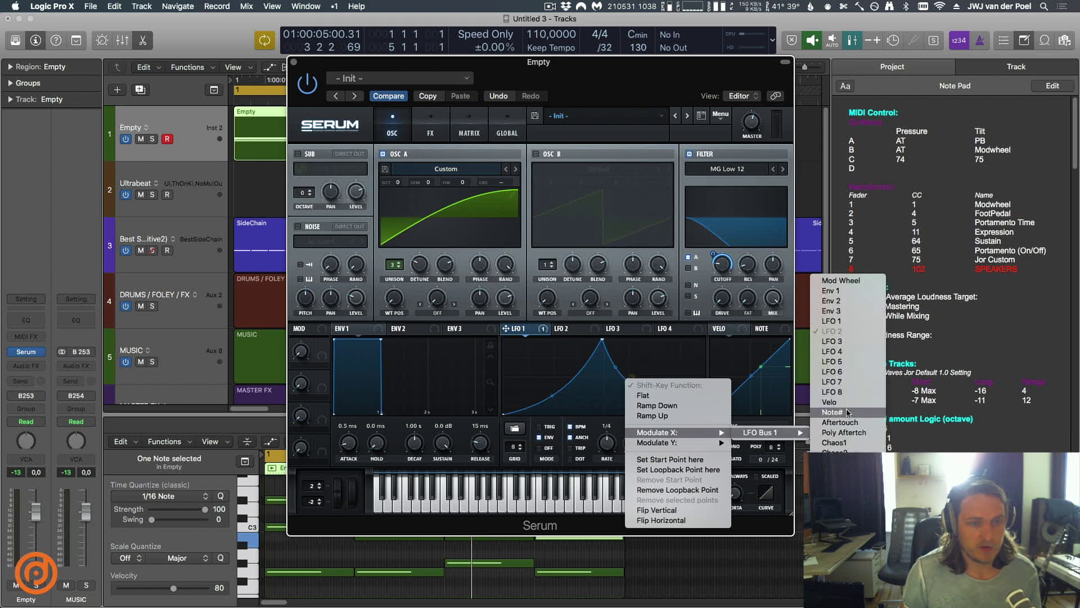
pyautogui.click(851, 348)
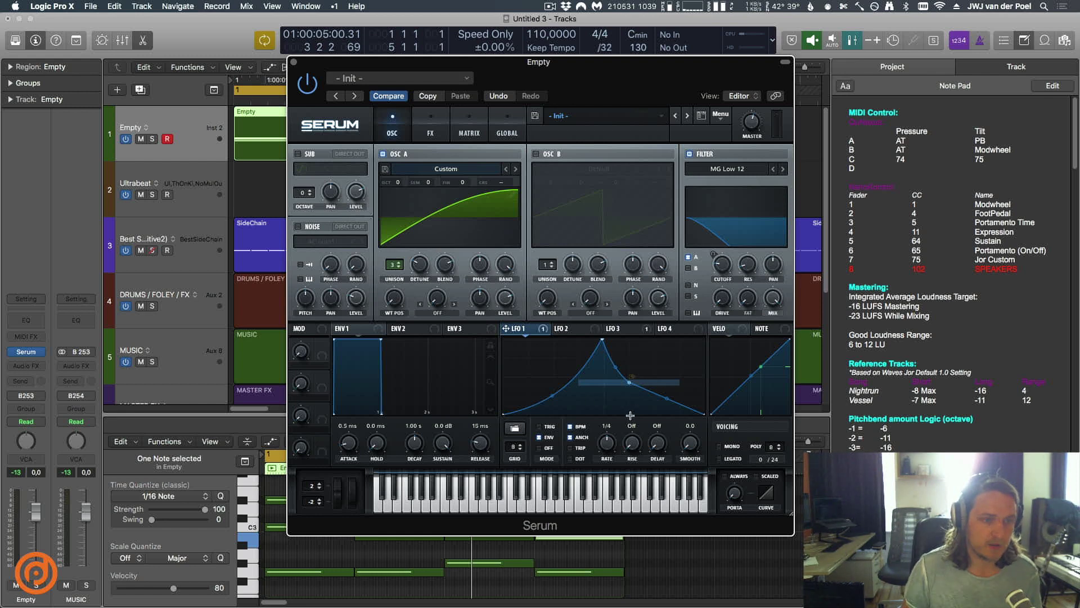
# Reduce the LFO 3 to LFO Bus 1 modulation amount in the matrix while the loop plays
pyautogui.moveTo(629, 383); pyautogui.dragTo(614, 382)
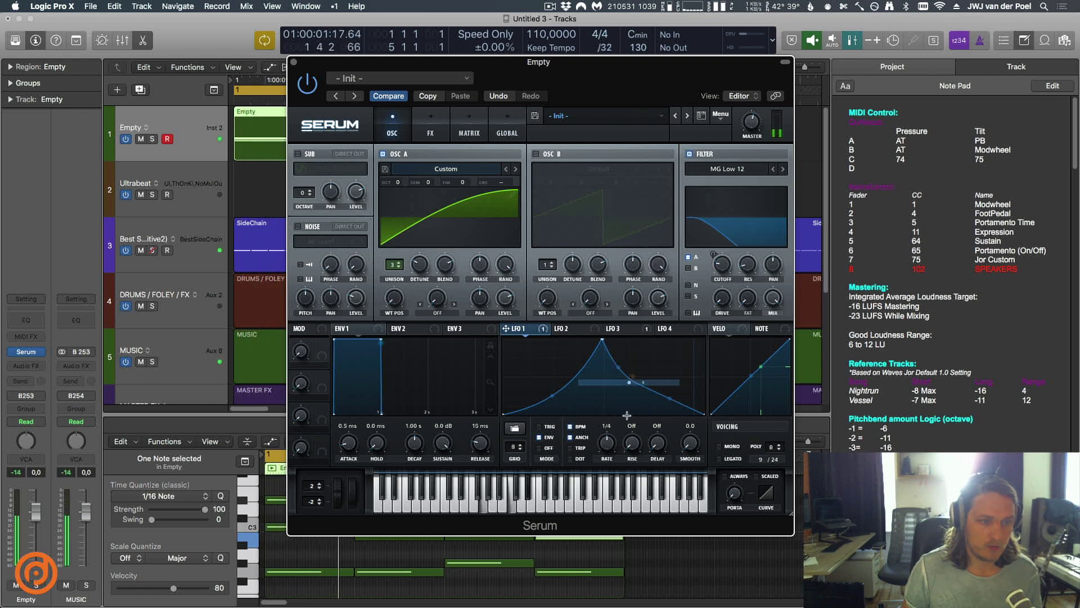
pyautogui.moveTo(615, 382); pyautogui.dragTo(628, 383)
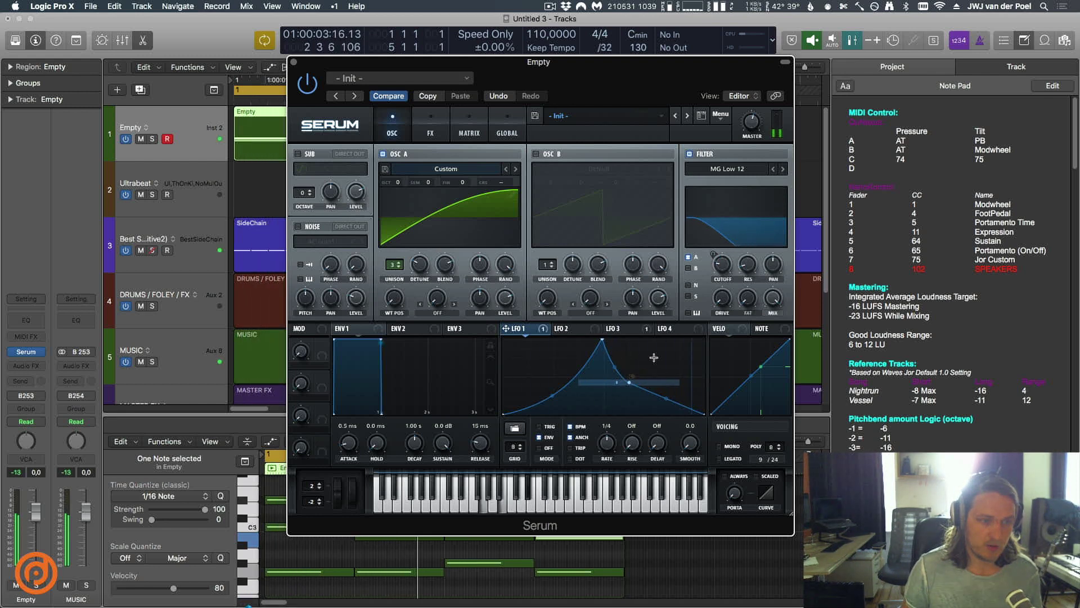
pyautogui.click(469, 127)
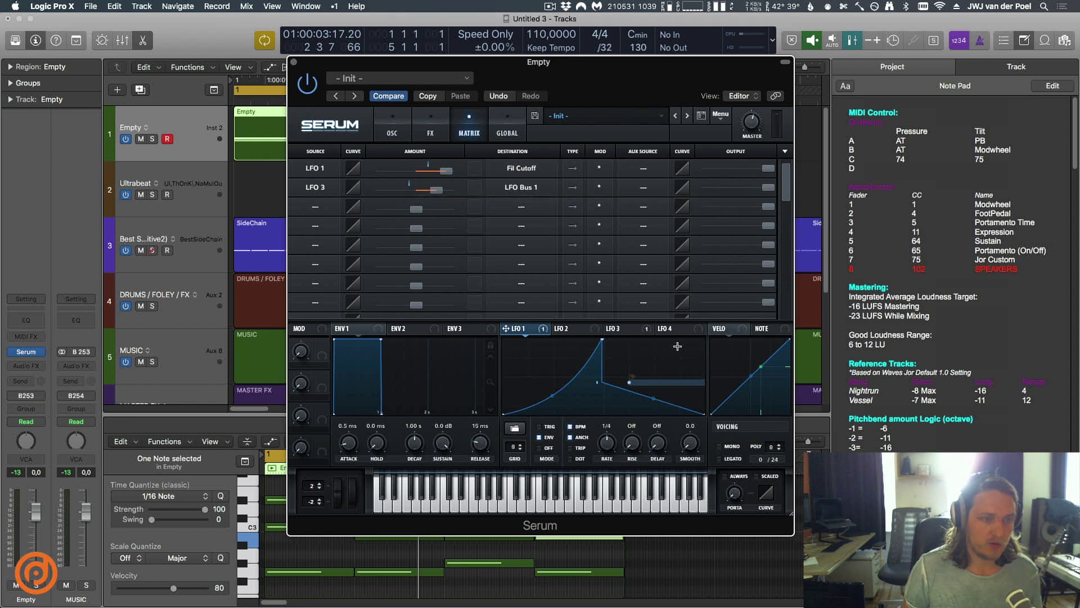
pyautogui.press('space')
pyautogui.moveTo(621, 388); pyautogui.dragTo(644, 392)
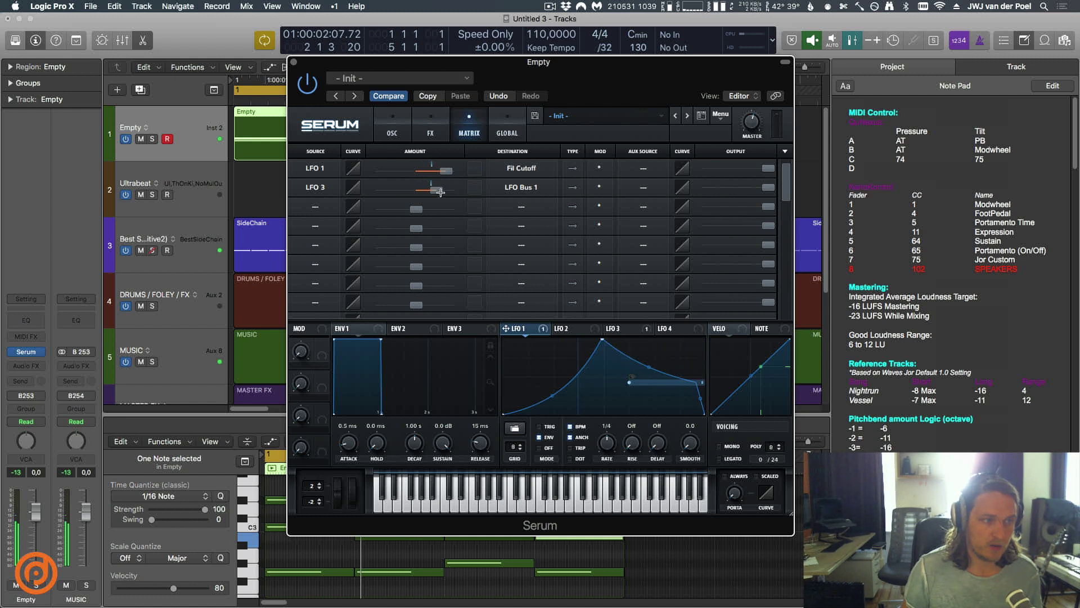
pyautogui.moveTo(434, 190)
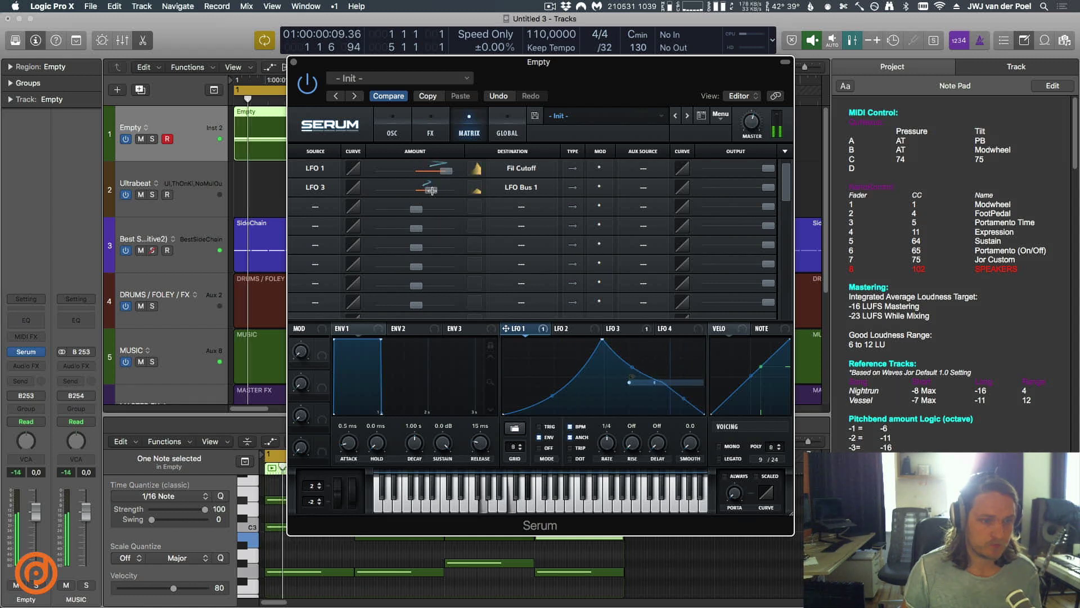
pyautogui.moveTo(432, 190); pyautogui.dragTo(428, 191)
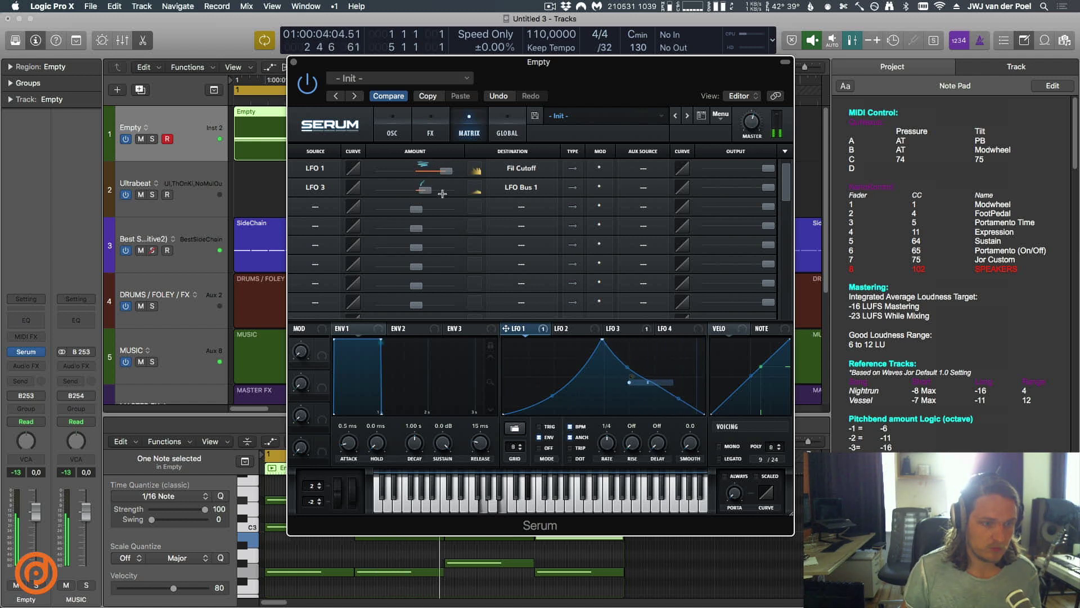
# Move LFO 1's full-height peak earlier and shift the modulated point on its falling slope earlier and slightly higher
pyautogui.moveTo(602, 340); pyautogui.dragTo(555, 340)
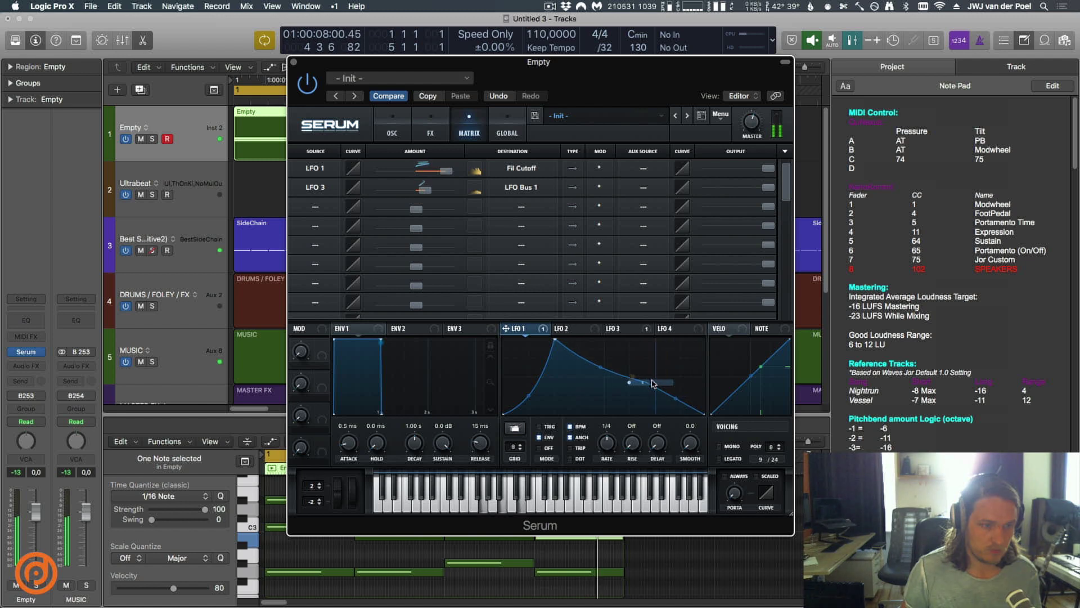
pyautogui.press('space')
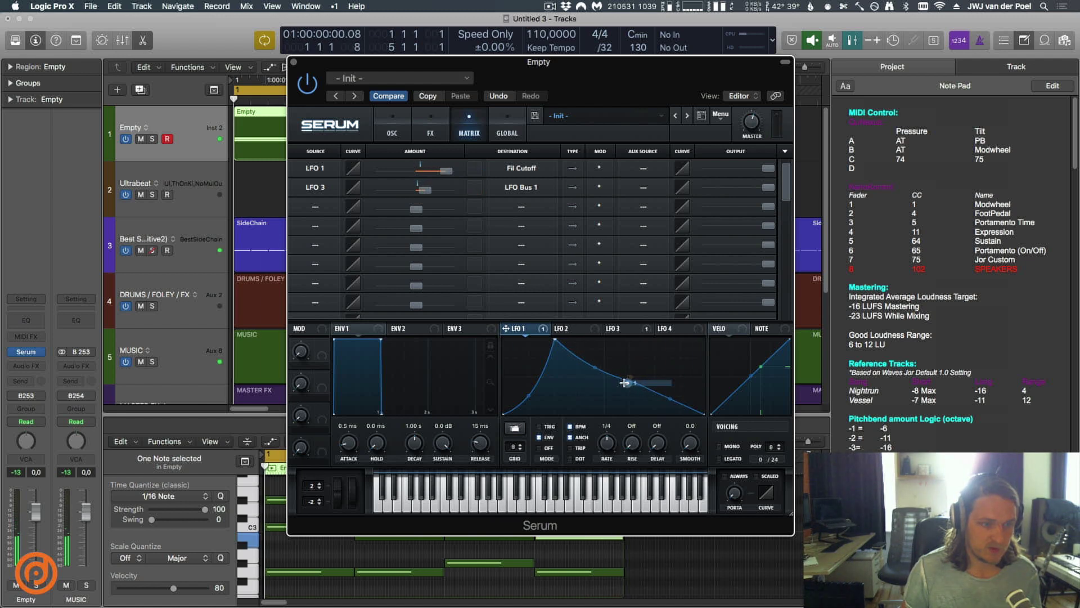
pyautogui.moveTo(603, 383); pyautogui.dragTo(629, 376)
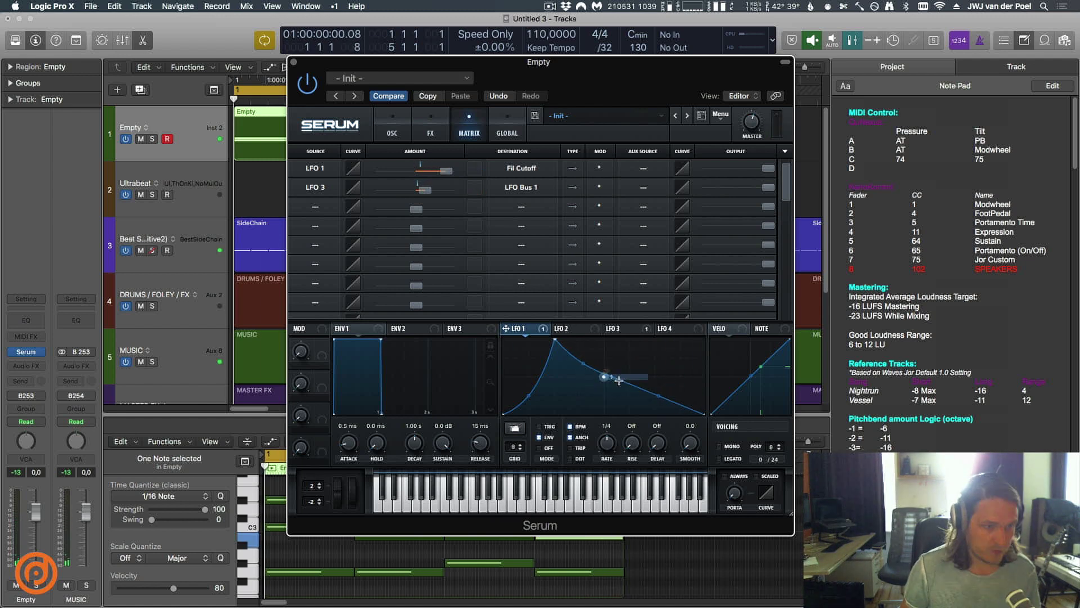
pyautogui.moveTo(607, 378); pyautogui.dragTo(638, 376)
pyautogui.press('space')
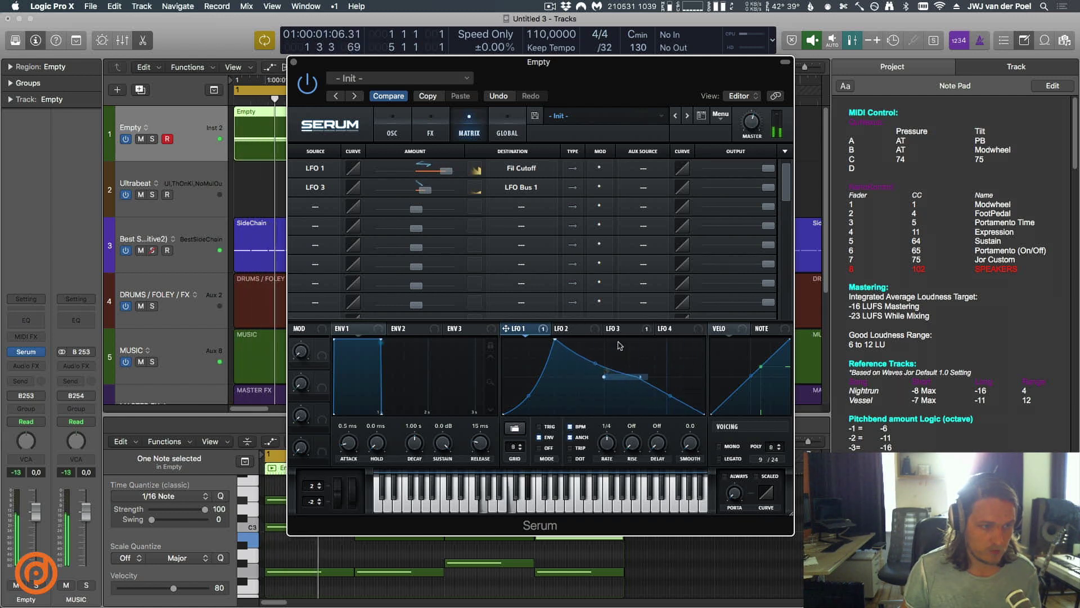
# Slightly raise the LFO 3 to LFO Bus 1 amount and set LFO 3's rate to bar
pyautogui.moveTo(426, 190); pyautogui.dragTo(452, 194)
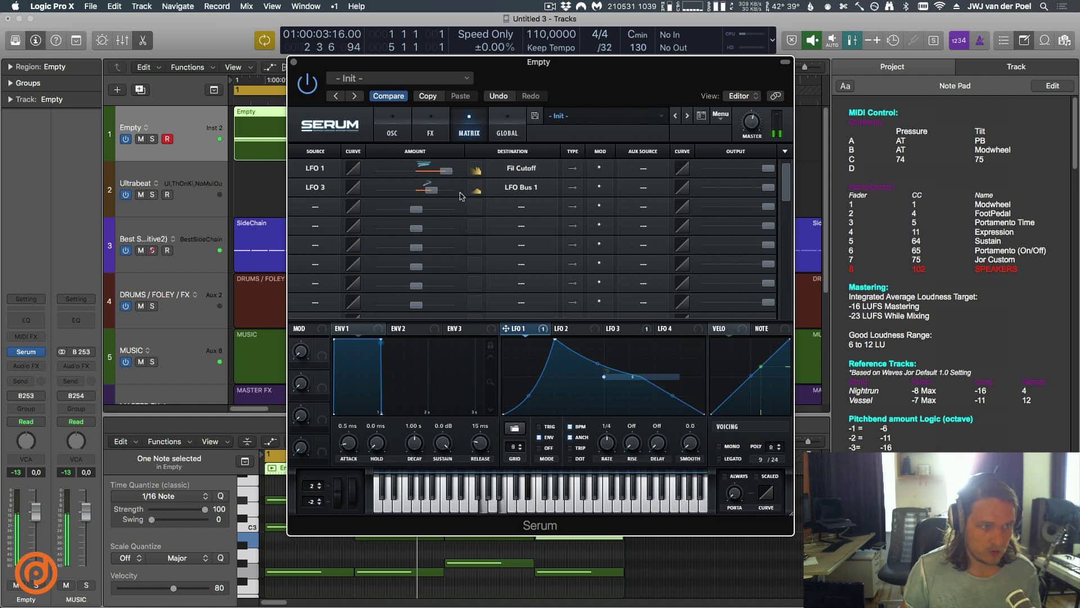
pyautogui.click(569, 328)
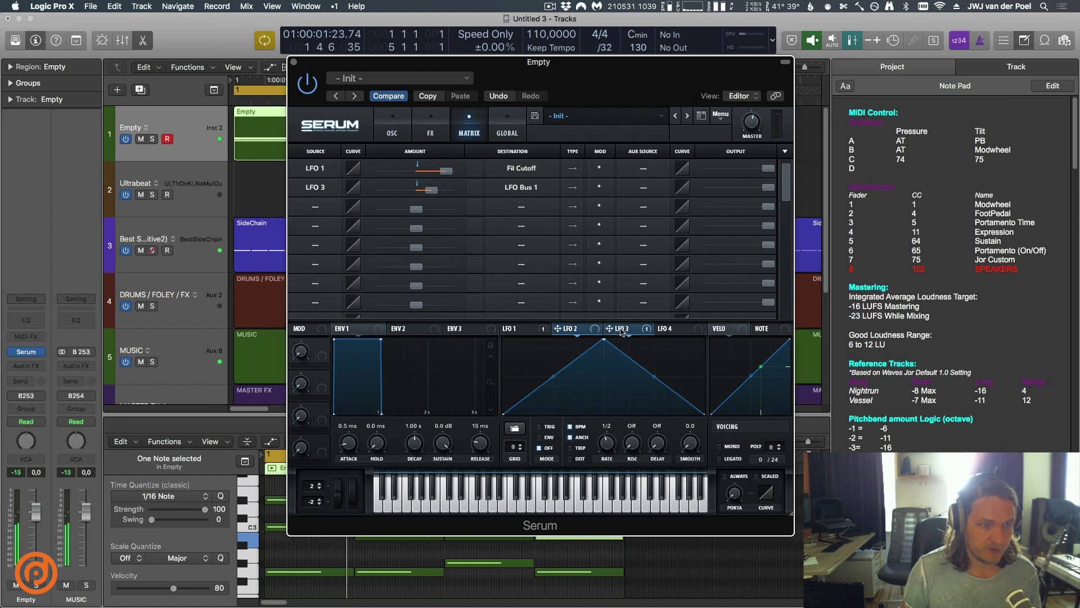
pyautogui.scroll(-2, 607, 452)
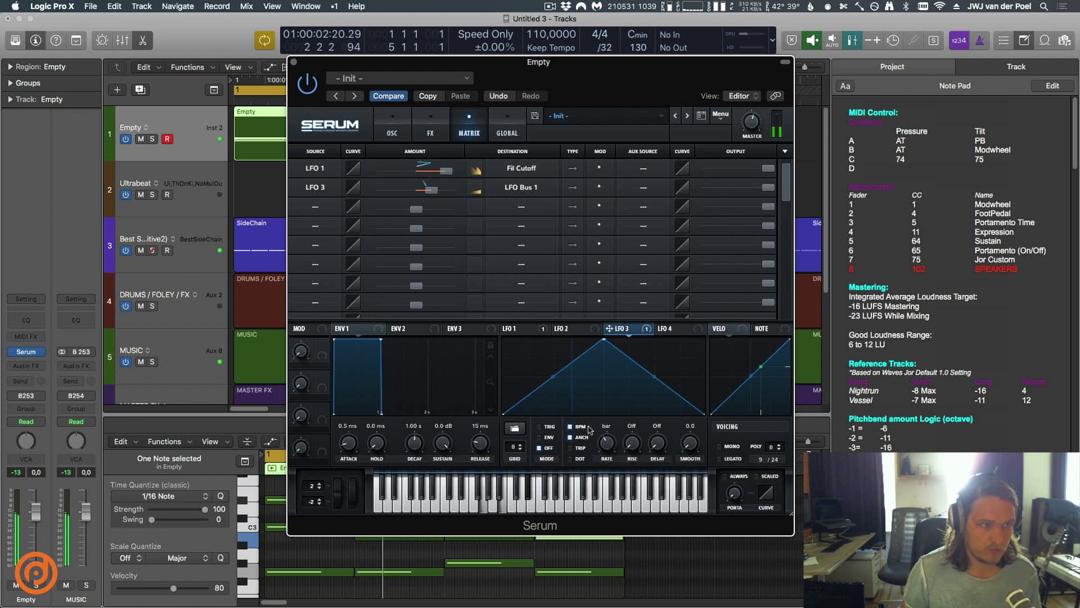
# Assign LFO 4 through LFO Bus 2 to modulate the Y position of the point on LFO 1's falling slope
pyautogui.click(409, 136)
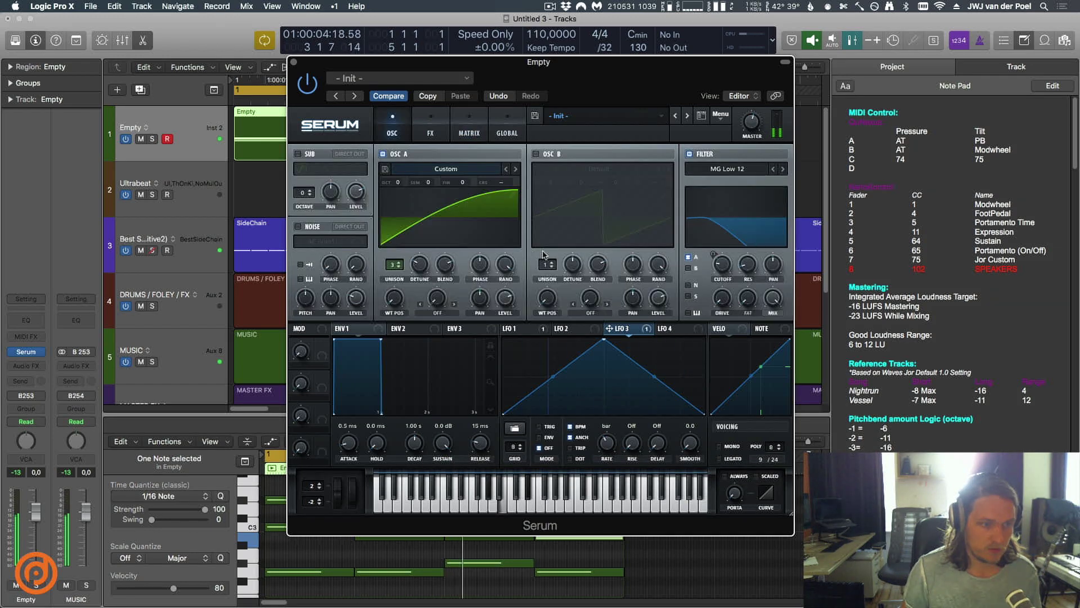
pyautogui.click(534, 329)
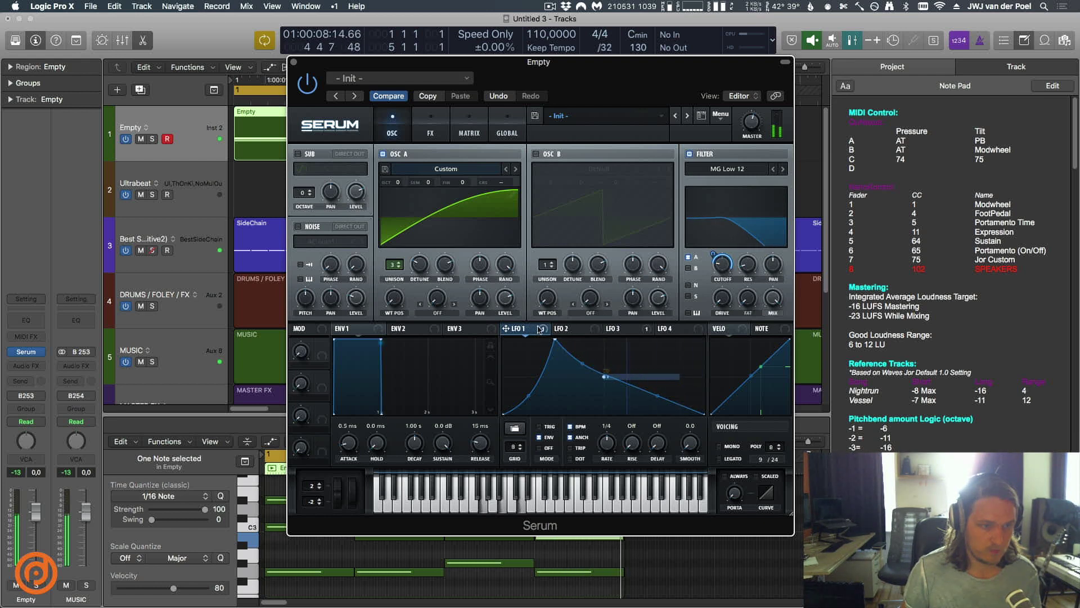
pyautogui.moveTo(664, 375); pyautogui.dragTo(630, 377)
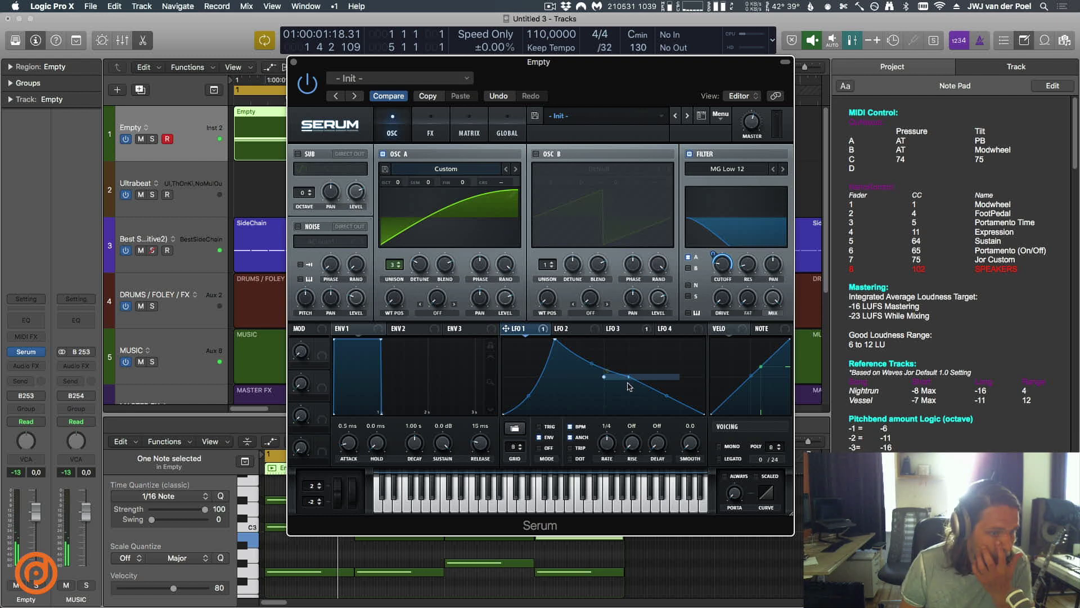
pyautogui.rightClick(605, 378)
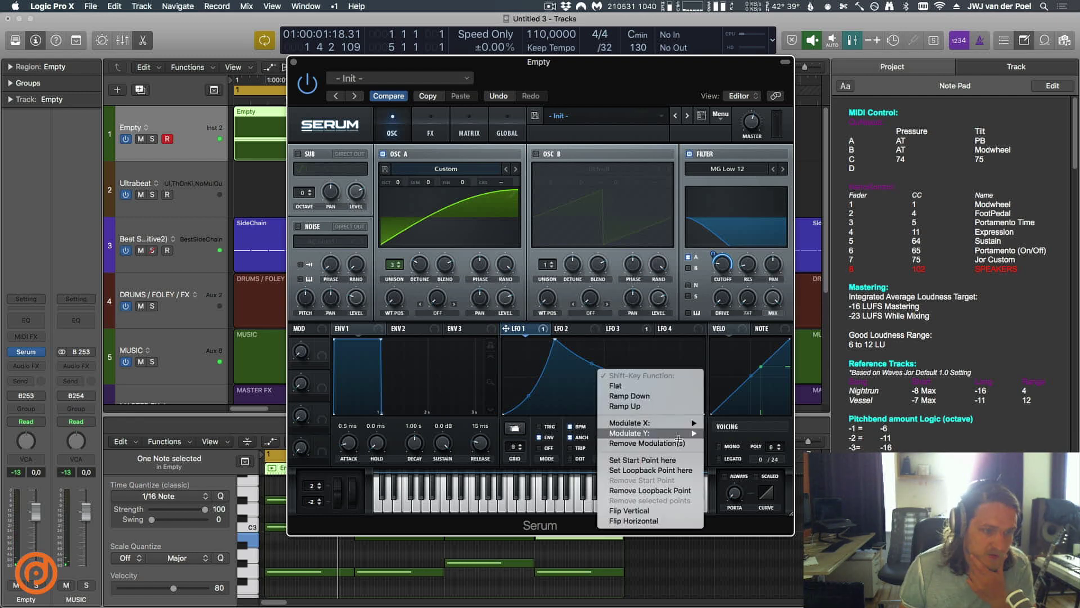
pyautogui.moveTo(675, 433)
pyautogui.moveTo(746, 445)
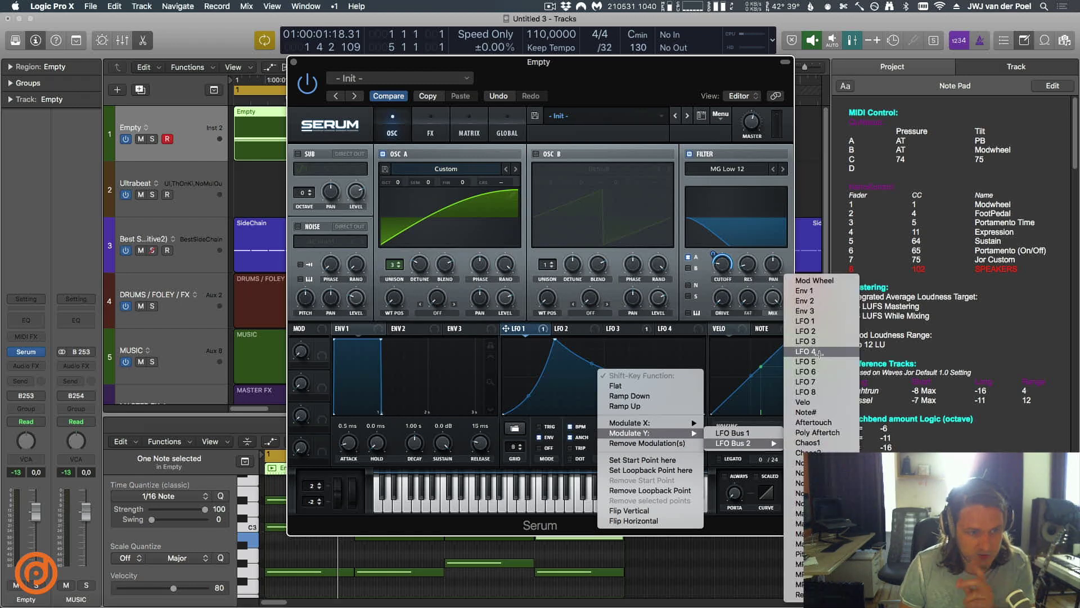
pyautogui.click(820, 354)
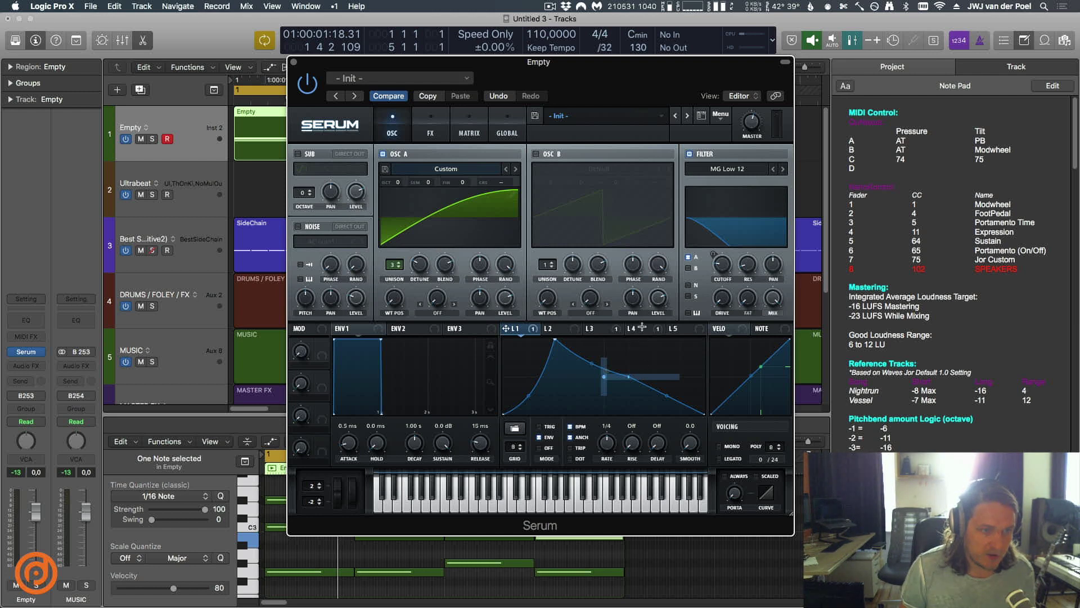
# Raise the LFO 4 to LFO Bus 2 amount near its maximum in the matrix and play the loop
pyautogui.click(639, 328)
pyautogui.click(513, 328)
pyautogui.press('space')
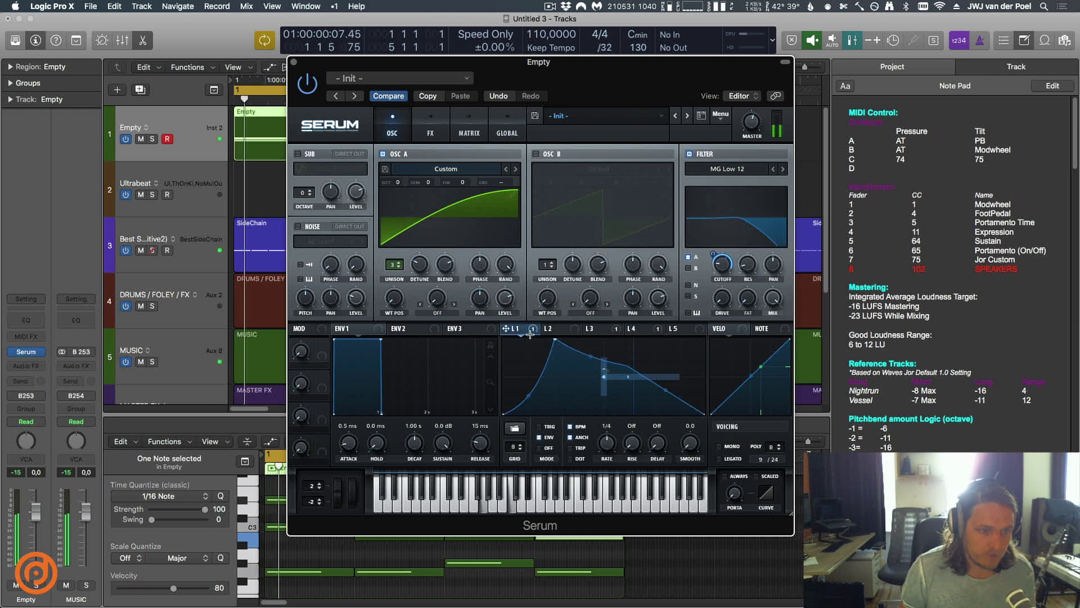
pyautogui.click(638, 328)
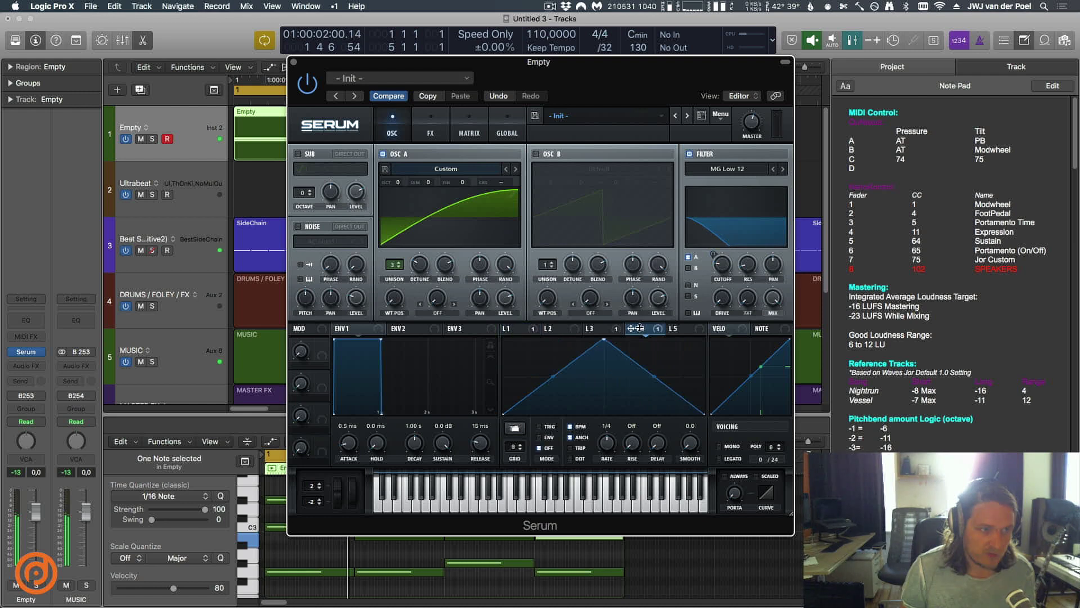
pyautogui.click(470, 127)
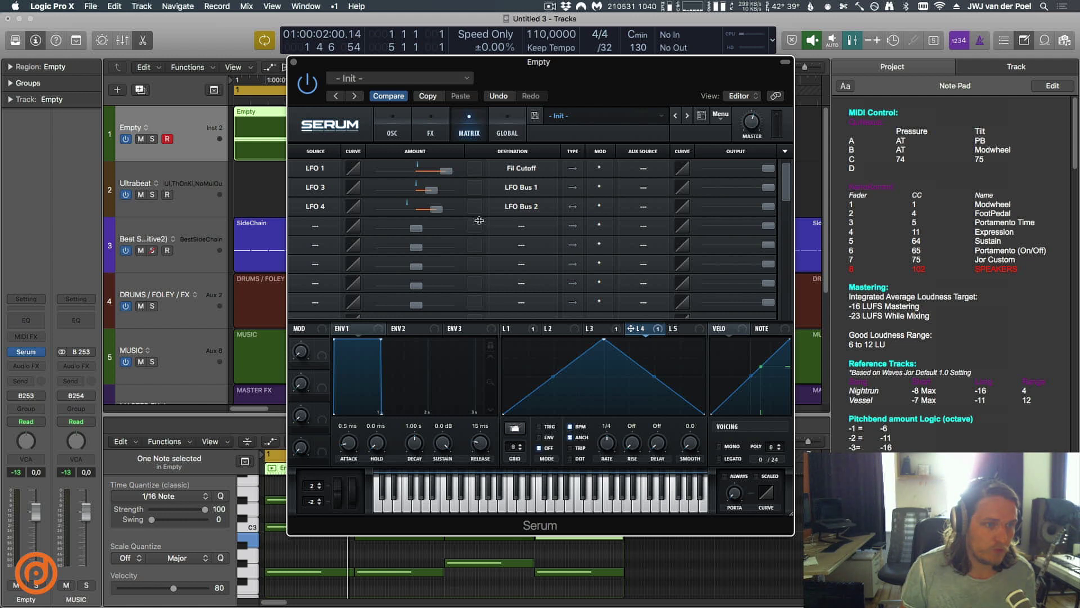
pyautogui.moveTo(435, 213); pyautogui.dragTo(456, 210)
pyautogui.press('space')
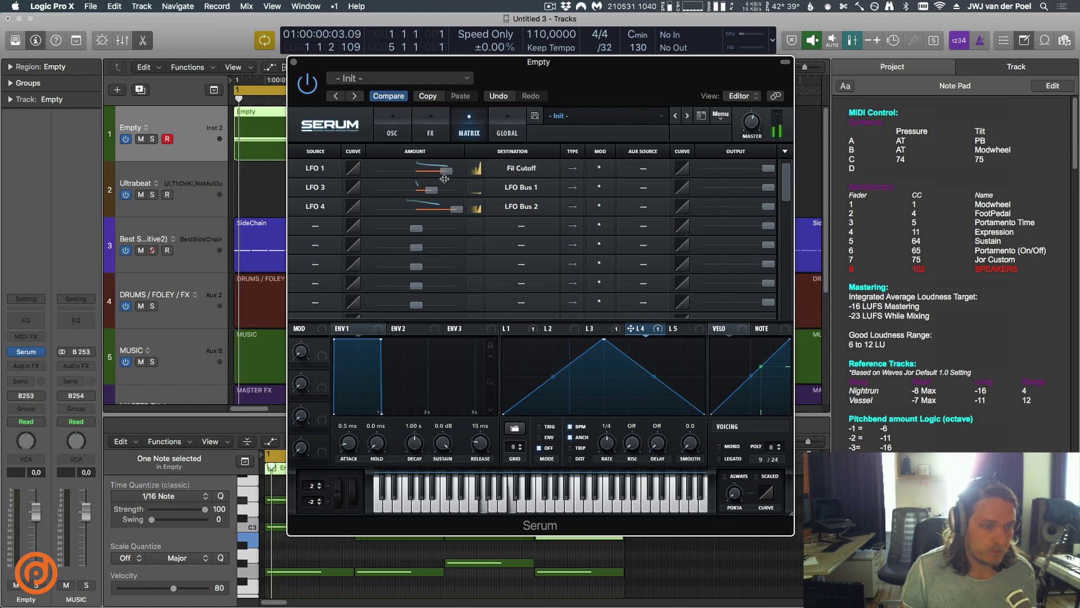
# Lower the modulated point on LFO 1's falling slope to the bottom of the graph
pyautogui.click(518, 327)
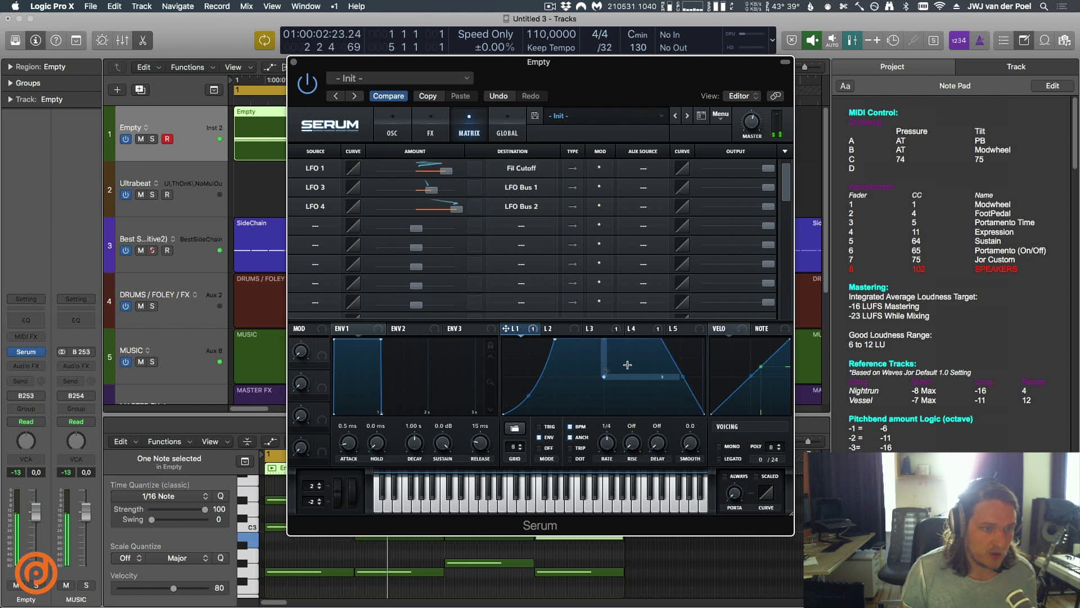
pyautogui.moveTo(603, 377); pyautogui.dragTo(605, 414)
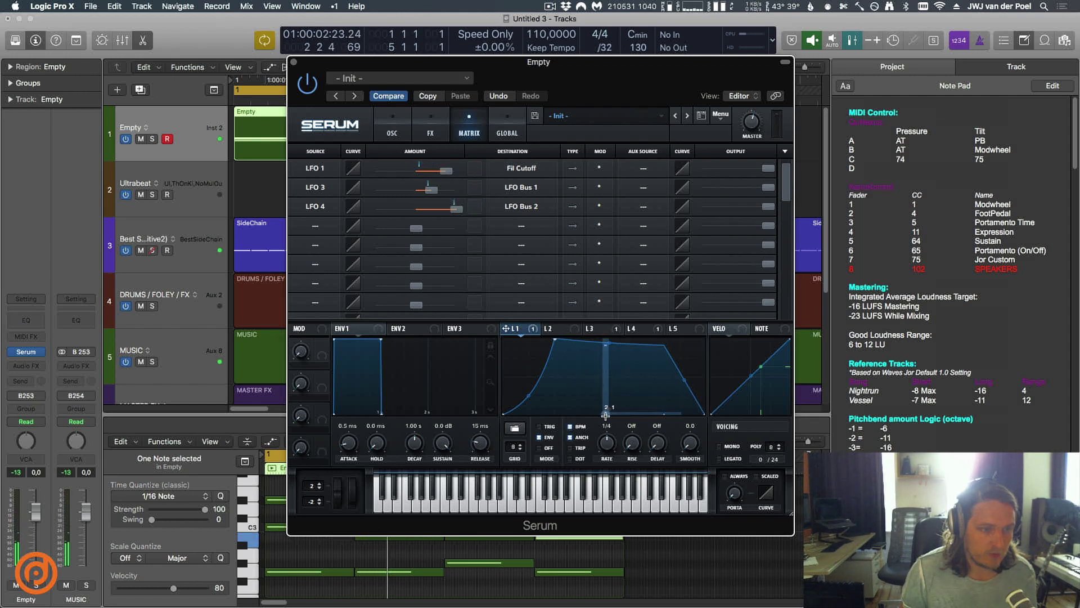
pyautogui.moveTo(664, 340); pyautogui.dragTo(653, 375)
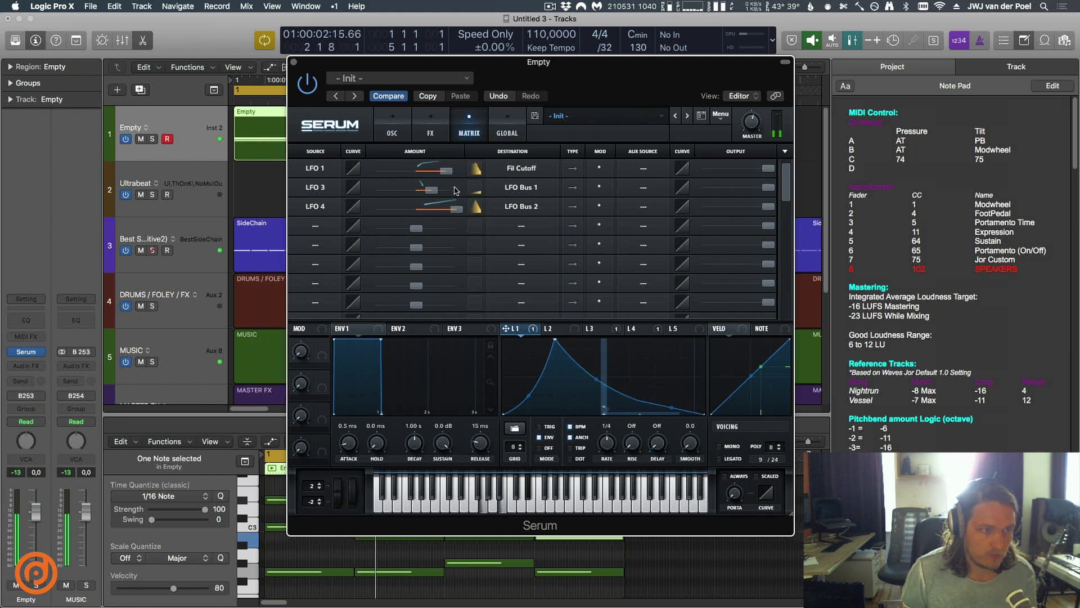
# Set LFO 4's rate to bar and its LFO Bus 2 modulation amount to 65
pyautogui.moveTo(456, 208); pyautogui.dragTo(446, 218)
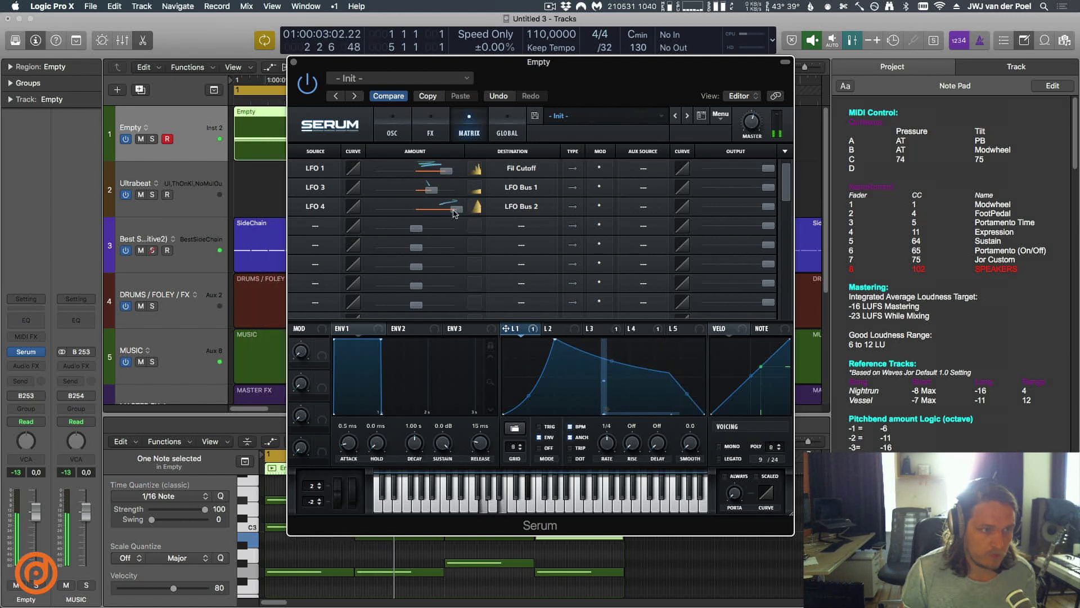
pyautogui.click(635, 328)
pyautogui.moveTo(607, 449); pyautogui.dragTo(609, 450)
pyautogui.moveTo(447, 208); pyautogui.dragTo(441, 209)
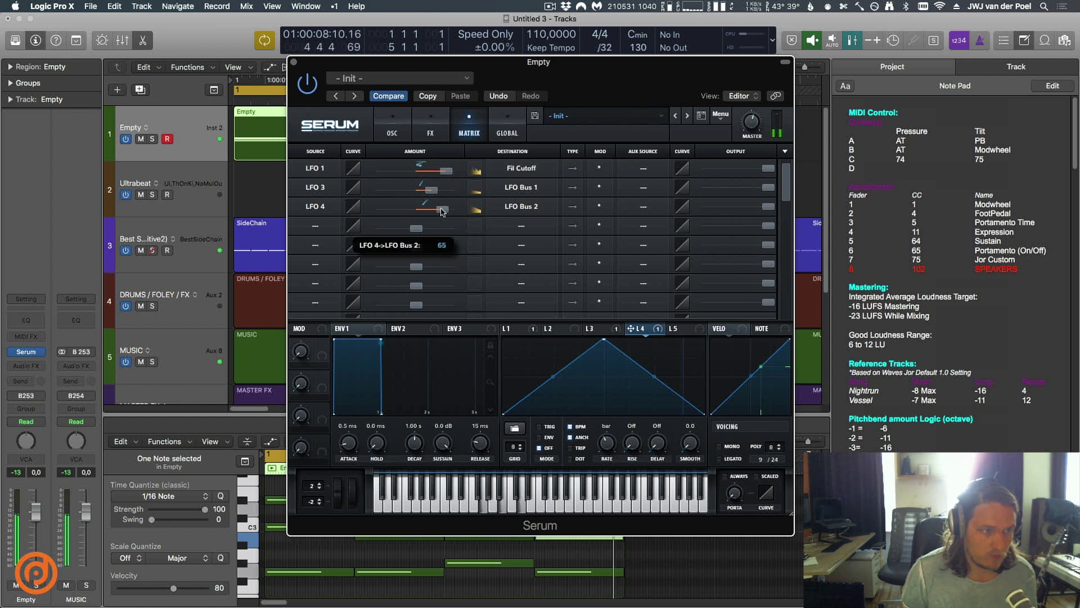
# Check LFO 1's moving curve during playback and reduce the LFO 4 to LFO Bus 2 amount in the matrix
pyautogui.click(392, 130)
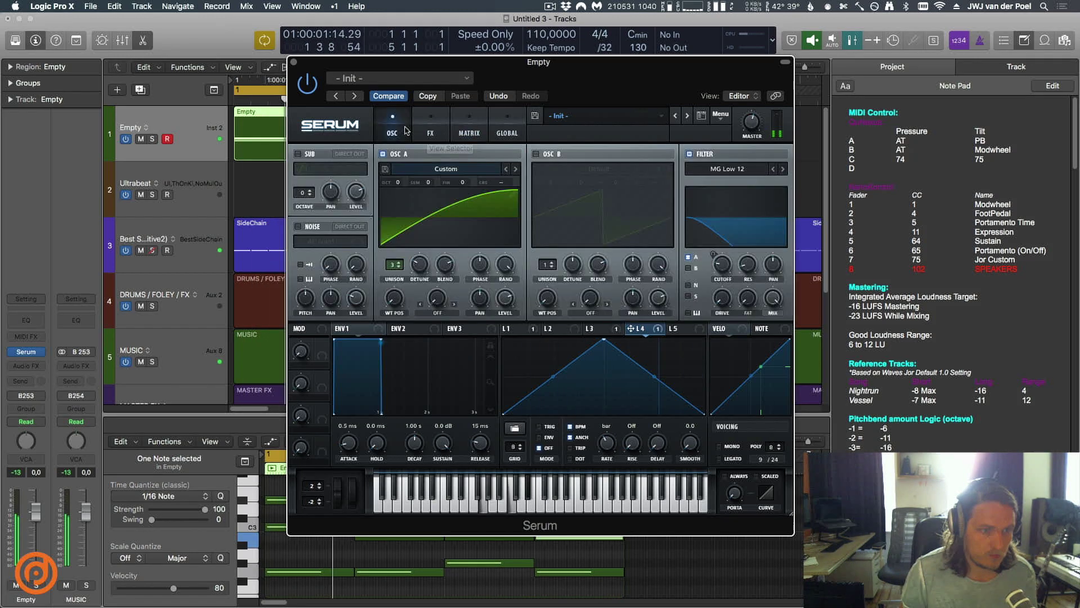
pyautogui.click(519, 329)
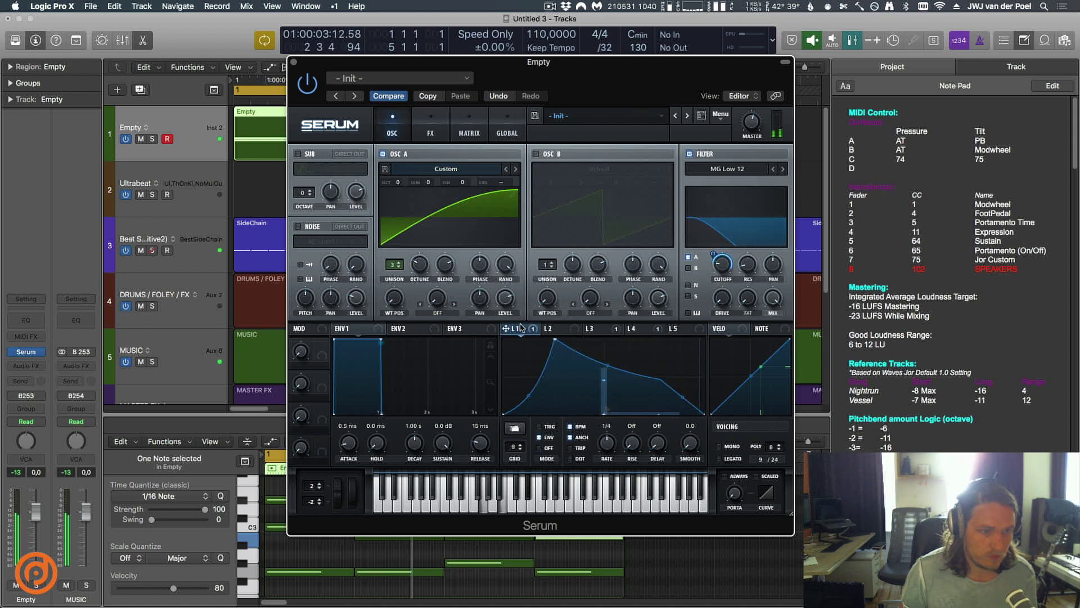
pyautogui.press('space')
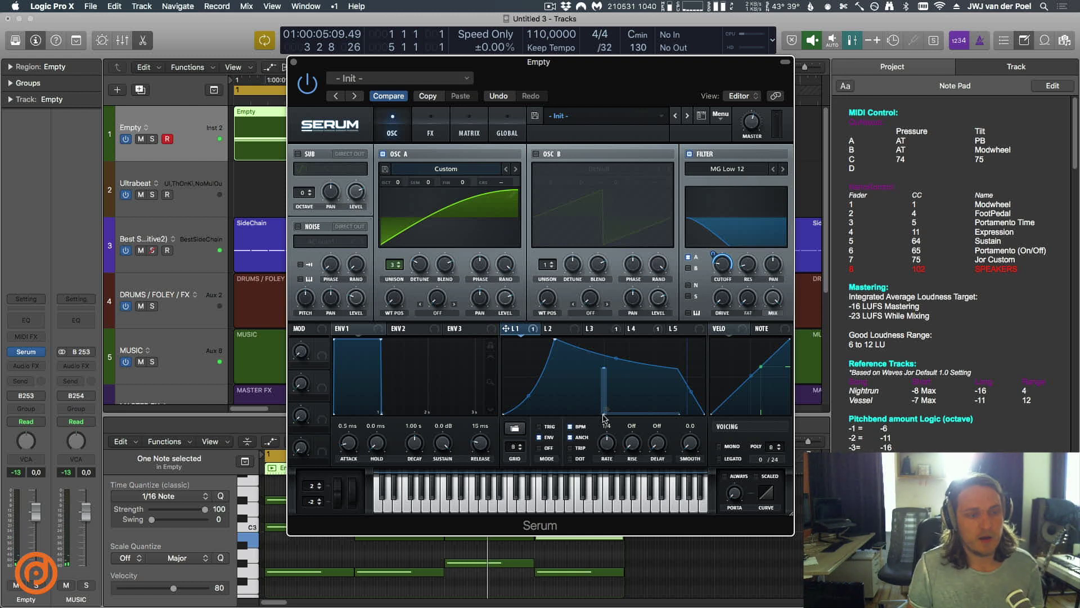
pyautogui.click(456, 133)
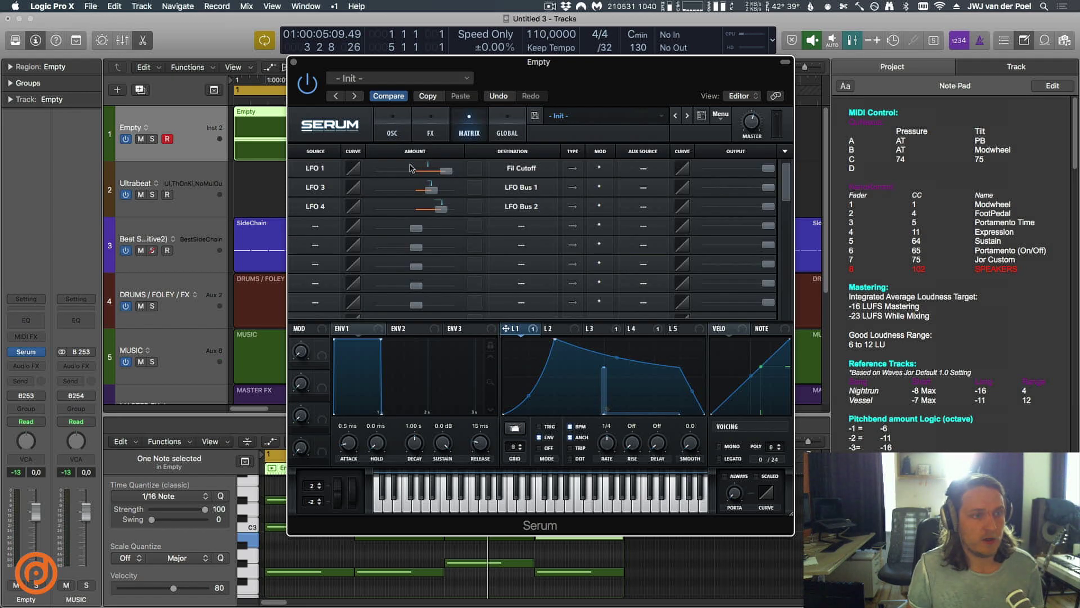
pyautogui.moveTo(437, 216); pyautogui.dragTo(431, 216)
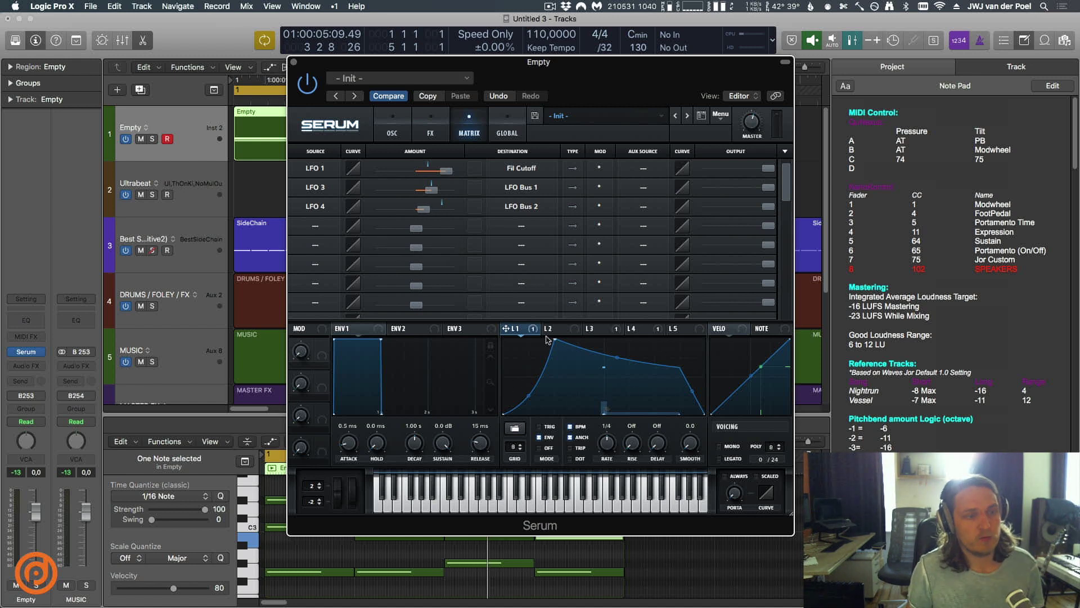
# Lower LFO 1's peak point to about mid-height and modulate its Y position with LFO 5 through LFO Bus 3
pyautogui.moveTo(558, 340); pyautogui.dragTo(557, 395)
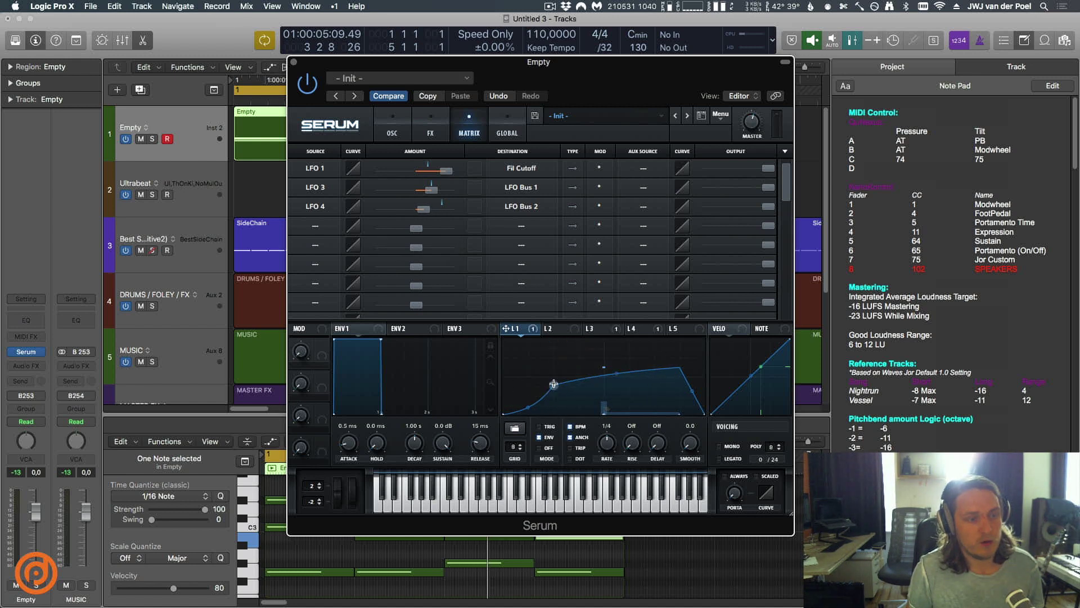
pyautogui.rightClick(552, 383)
pyautogui.moveTo(585, 438)
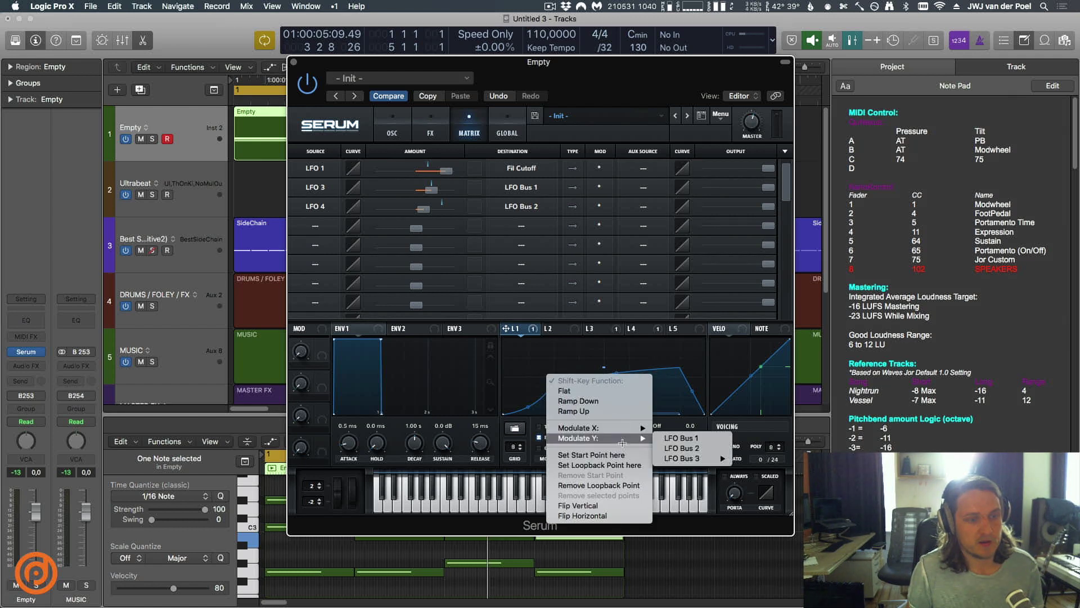
pyautogui.moveTo(692, 458)
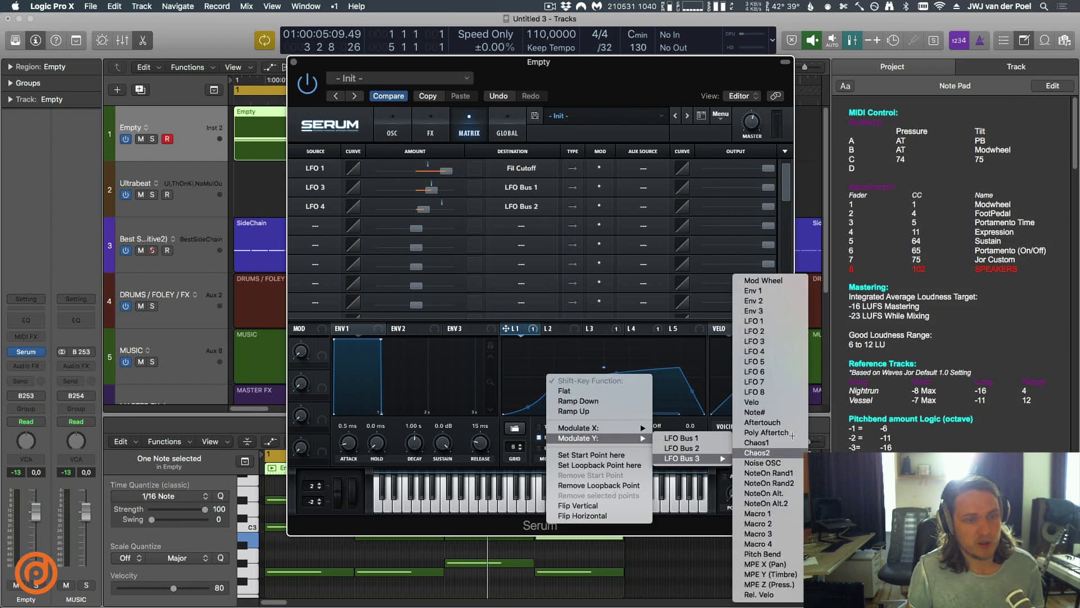
pyautogui.click(784, 363)
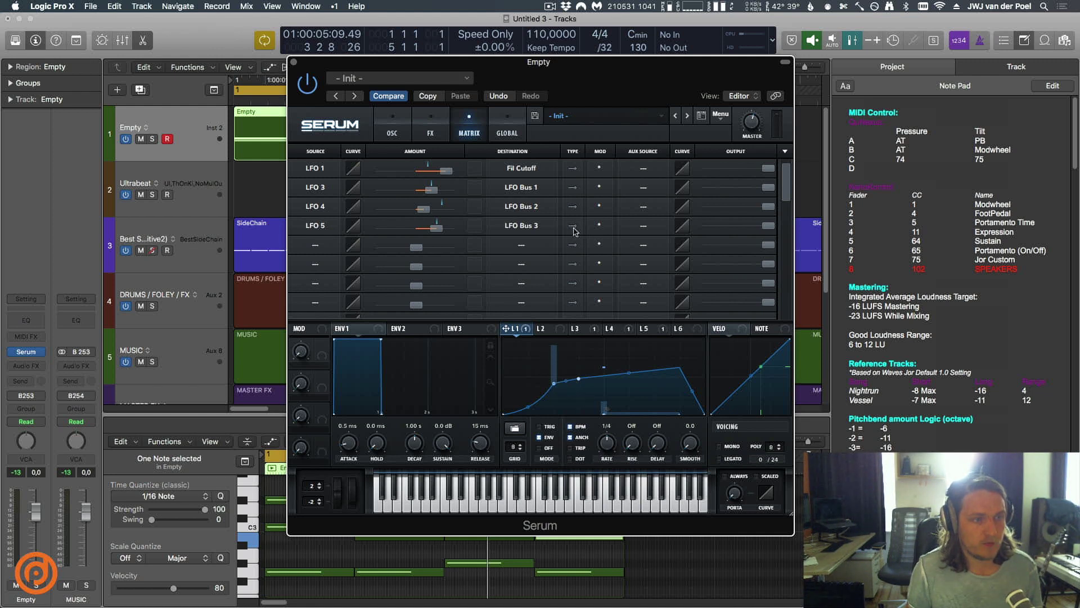
# Play the loop and raise LFO 1's mid-cycle point from the bottom to about 60% of the graph's height
pyautogui.press('space')
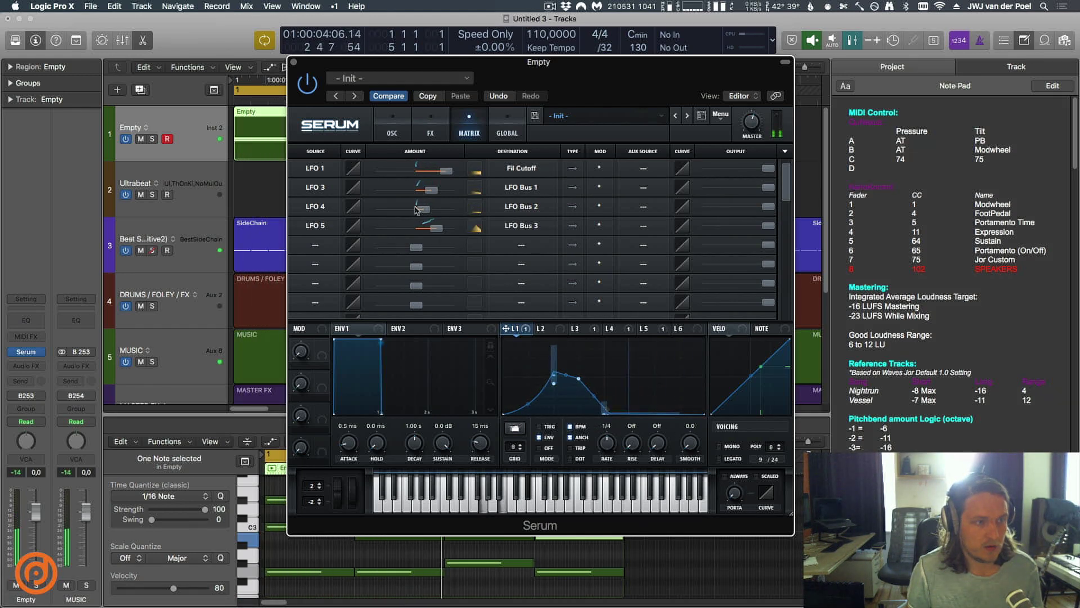
pyautogui.moveTo(607, 415); pyautogui.dragTo(603, 369)
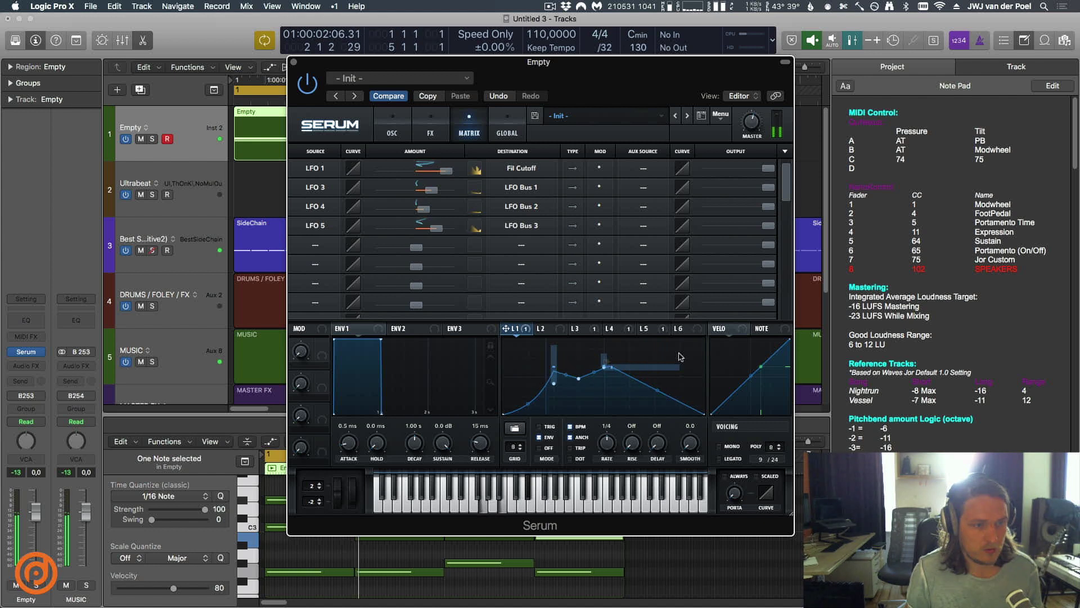
# Reshape LFO 5 into a falling ramp by moving its peak to the cycle start, and set its rate to 1/8
pyautogui.click(651, 329)
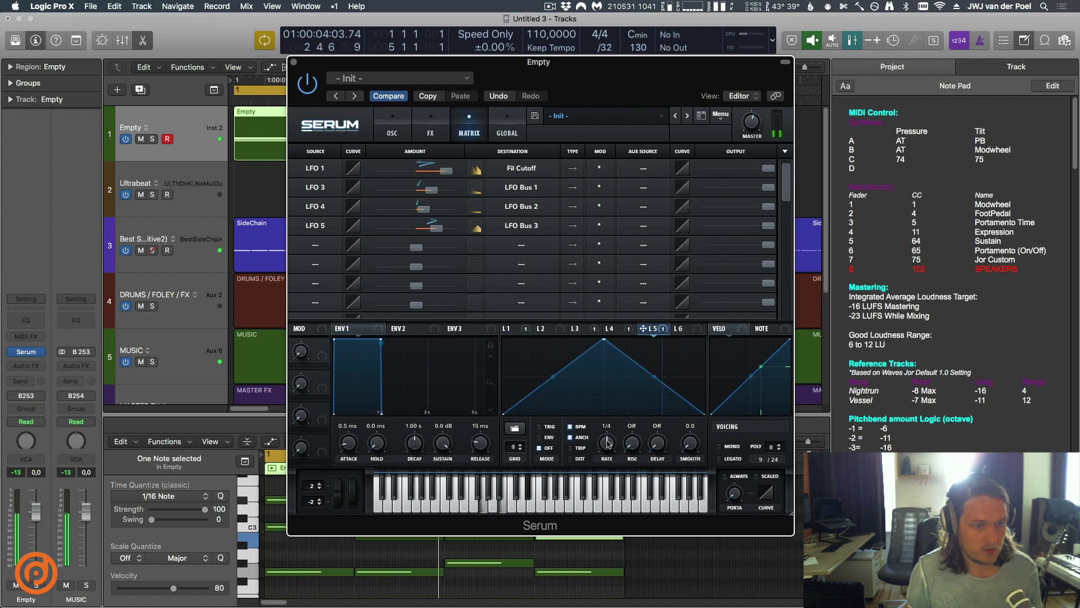
pyautogui.moveTo(611, 446); pyautogui.dragTo(606, 457)
pyautogui.moveTo(603, 341); pyautogui.dragTo(503, 339)
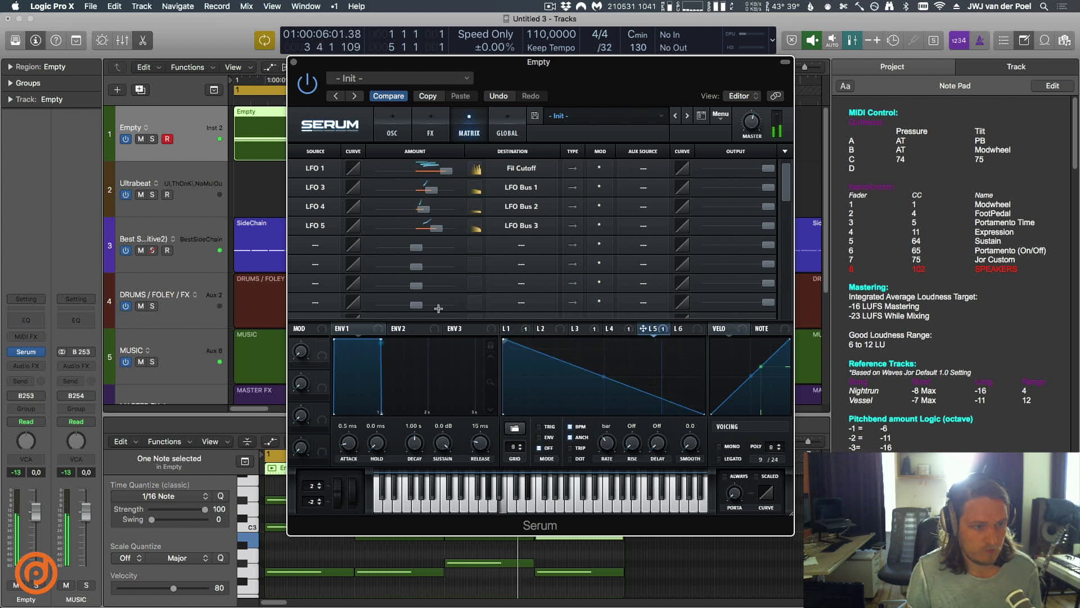
pyautogui.moveTo(607, 444); pyautogui.dragTo(611, 502)
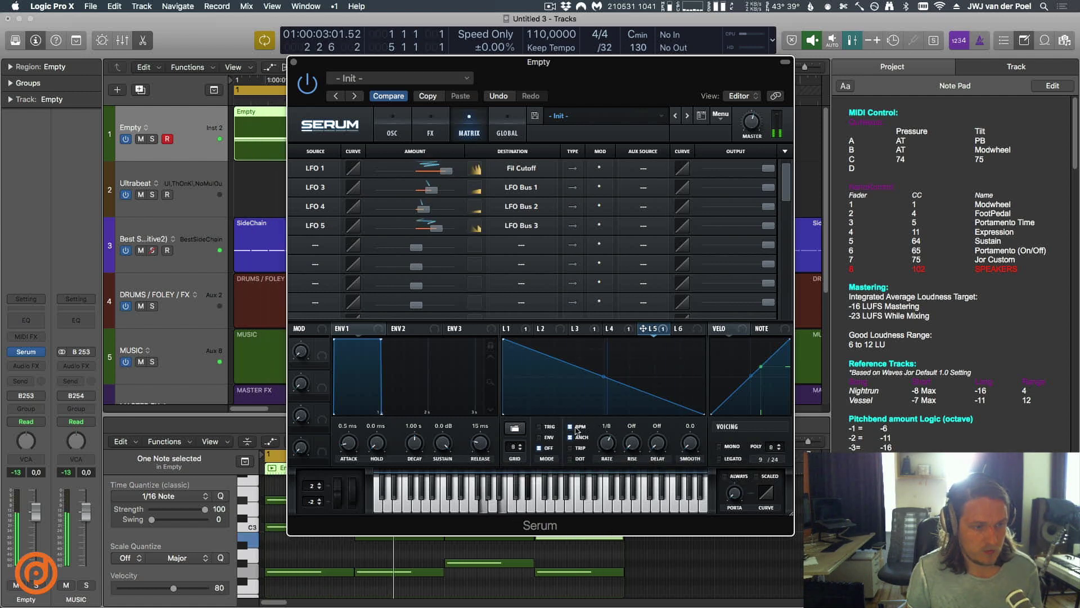
pyautogui.click(507, 329)
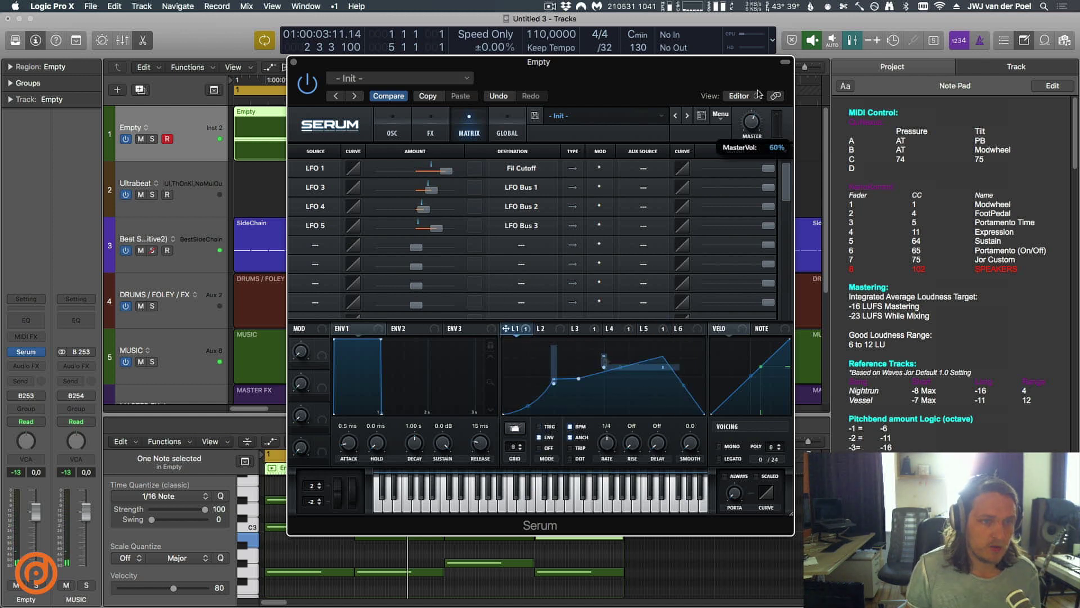
# Enable oscillator B one octave down with 4 unison voices and a unison detune of 0.09
pyautogui.click(405, 138)
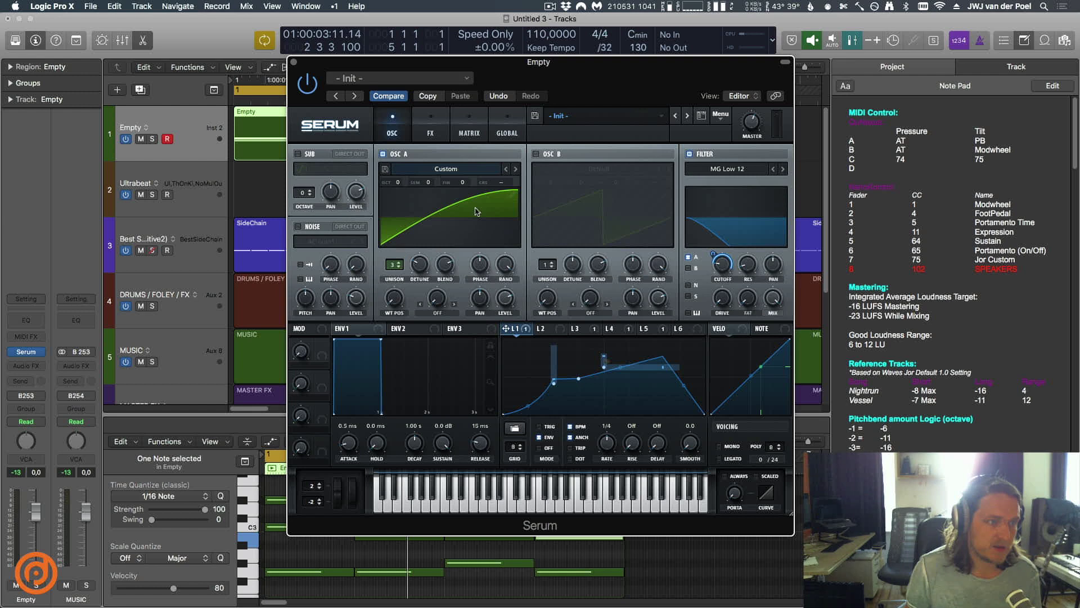
pyautogui.click(558, 156)
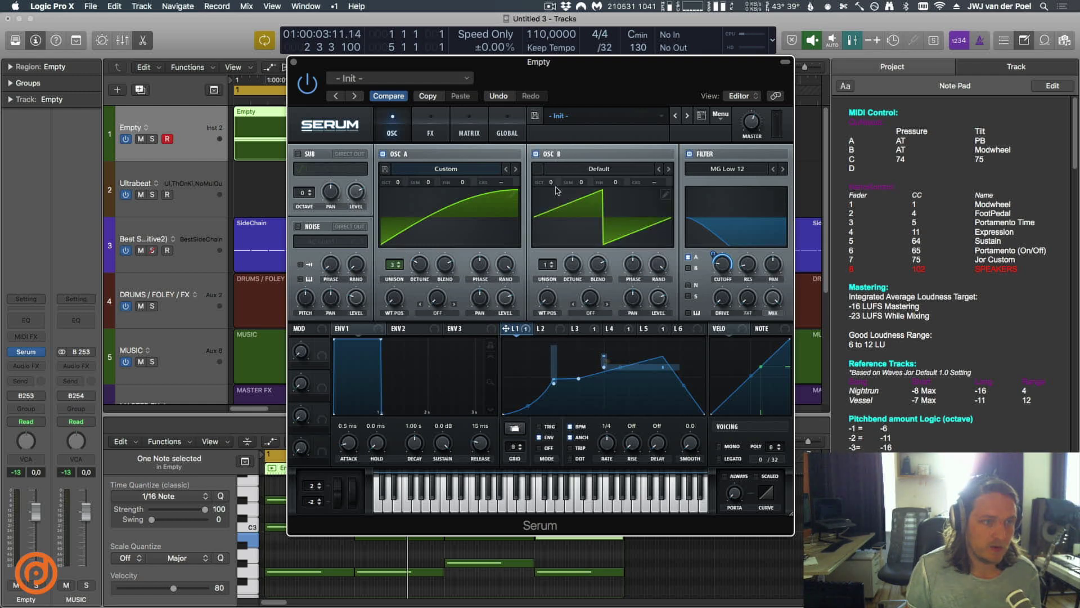
pyautogui.moveTo(549, 183); pyautogui.dragTo(557, 205)
pyautogui.moveTo(542, 265); pyautogui.dragTo(555, 249)
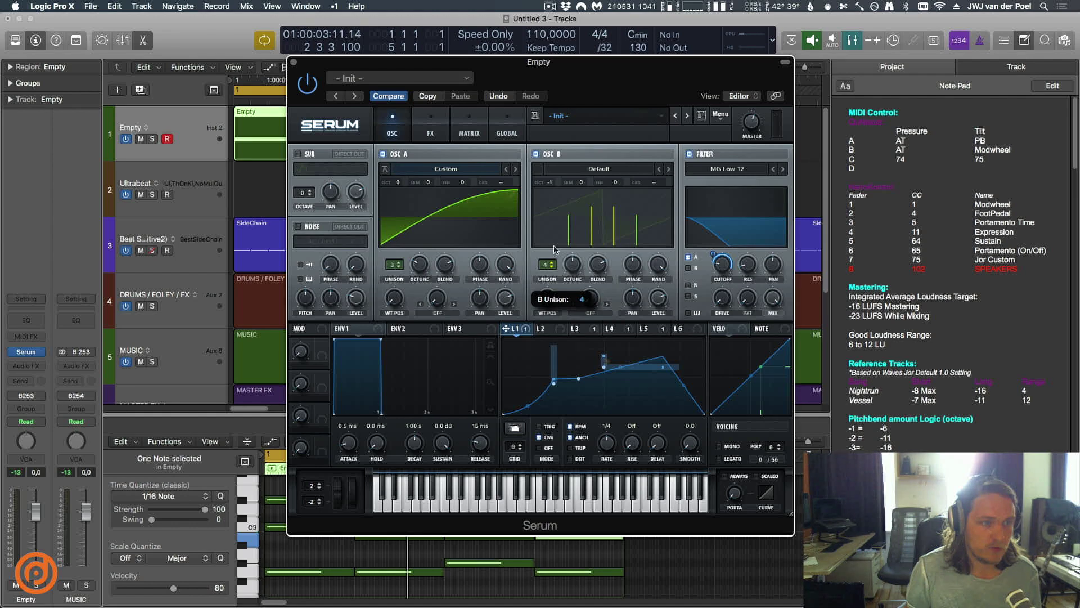
pyautogui.press('space')
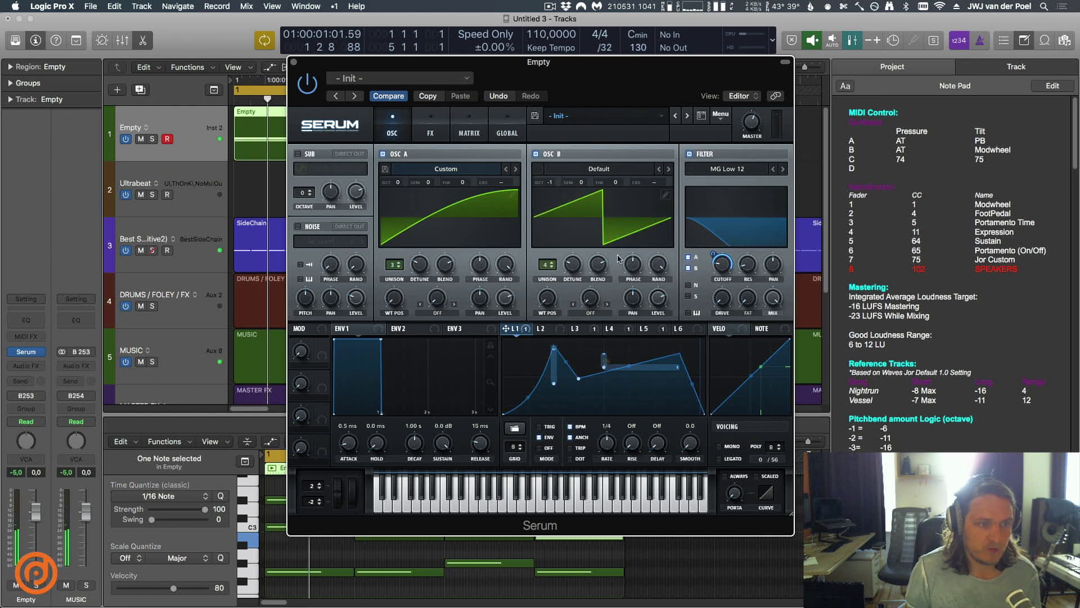
pyautogui.moveTo(573, 251); pyautogui.dragTo(574, 254)
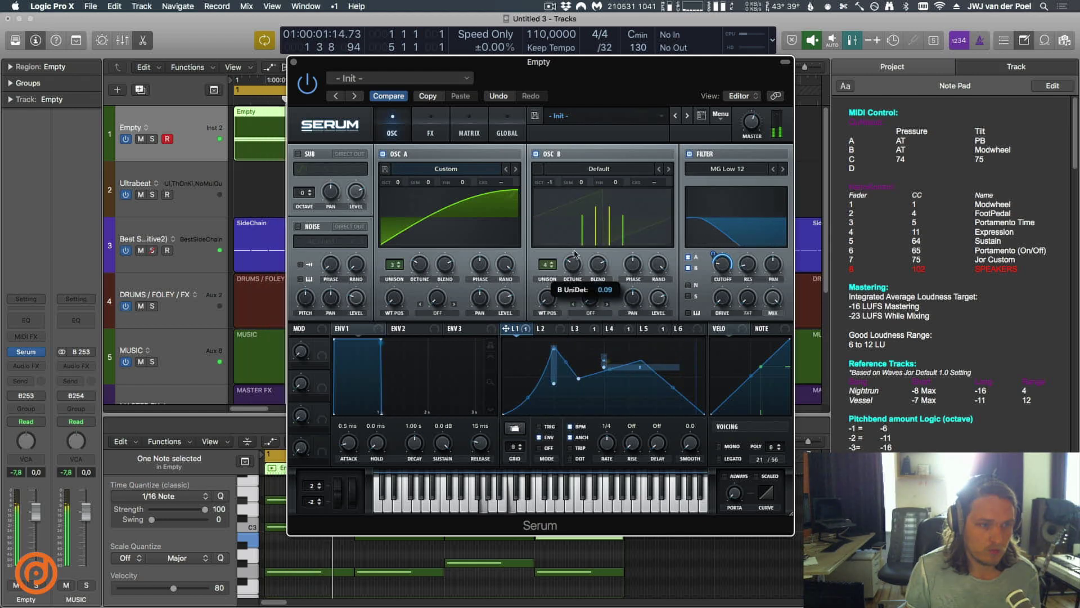
# Enable the Hyper/Dimension effect and set its Dimension mix to 17%
pyautogui.click(483, 117)
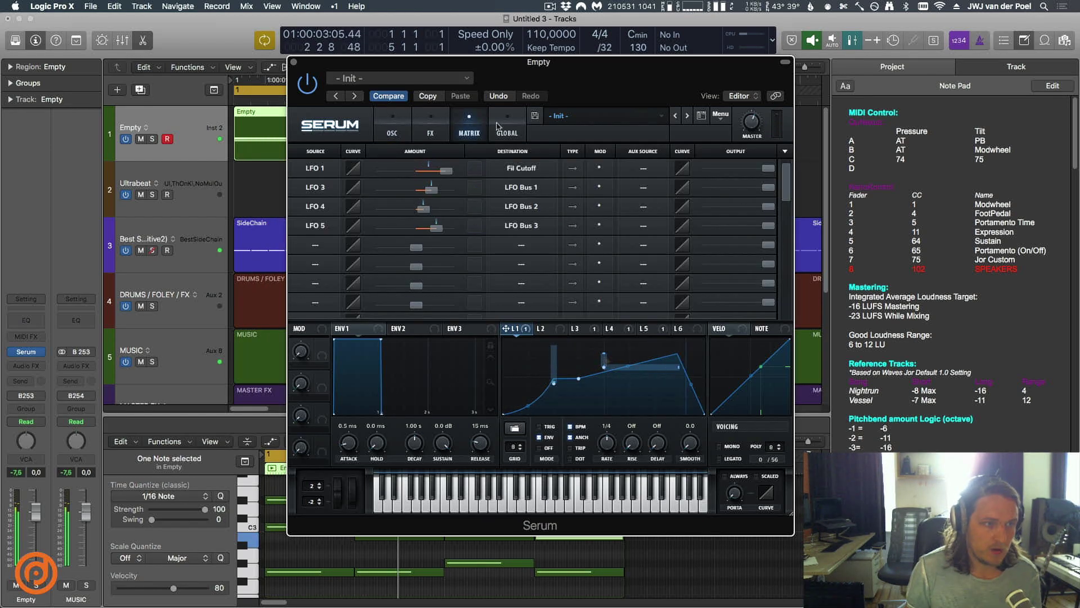
pyautogui.click(435, 129)
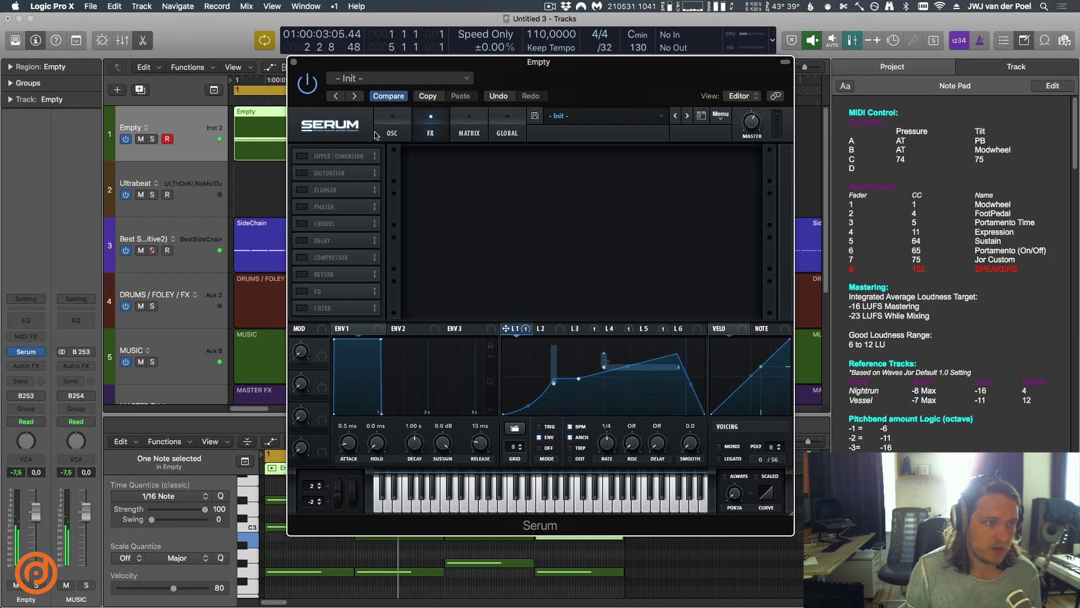
pyautogui.click(304, 157)
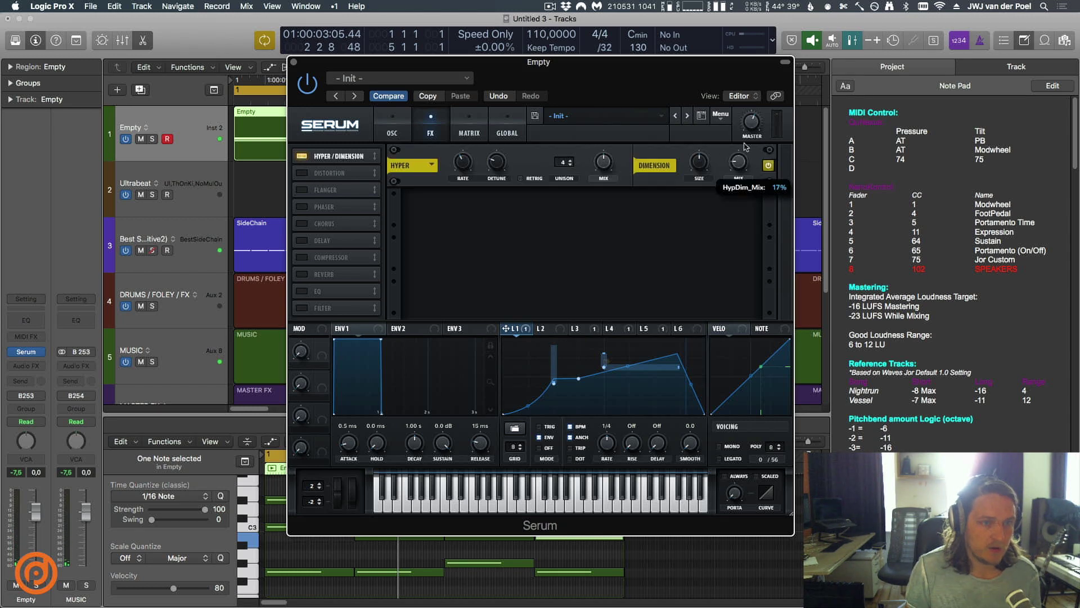
# Enable the hall reverb effect during playback and set the master volume to 75%
pyautogui.press('space')
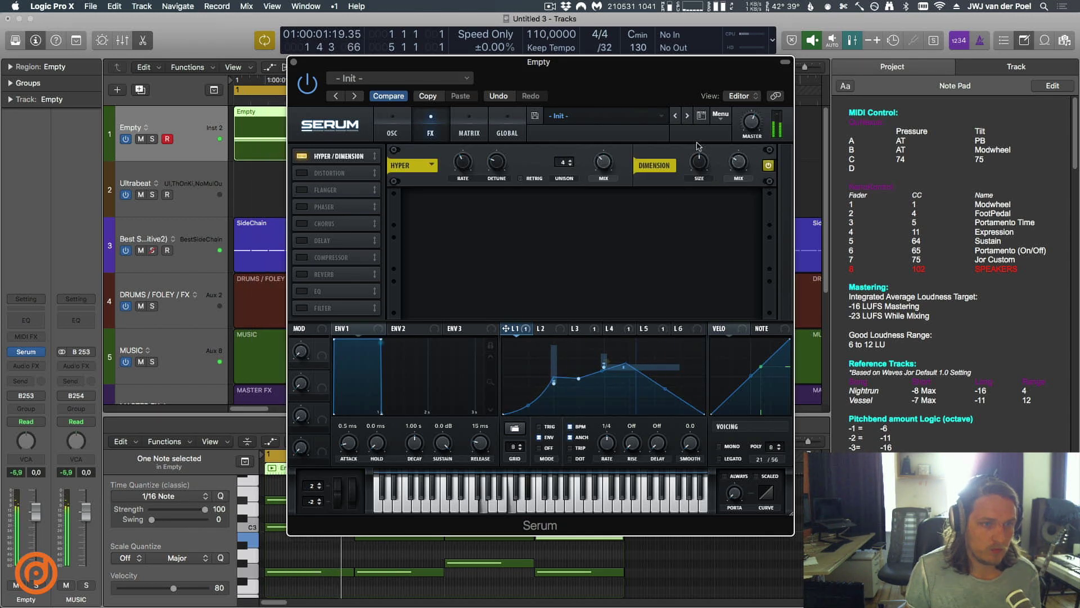
pyautogui.click(303, 274)
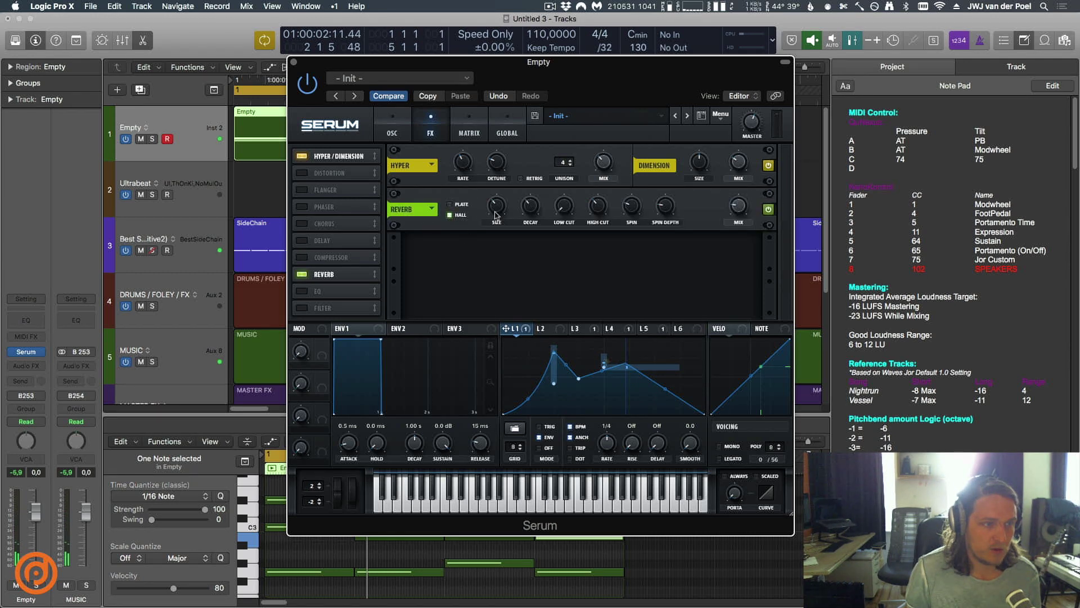
pyautogui.moveTo(531, 215)
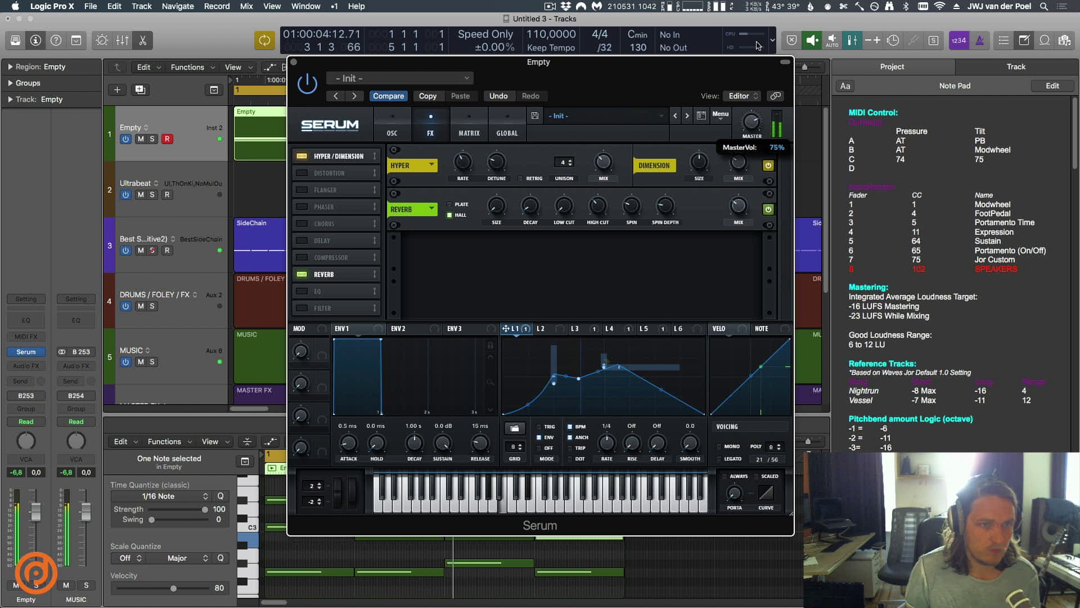
# Enable the EQ effect and boost its high band's gain with the band frequency at 1618 Hz
pyautogui.click(302, 290)
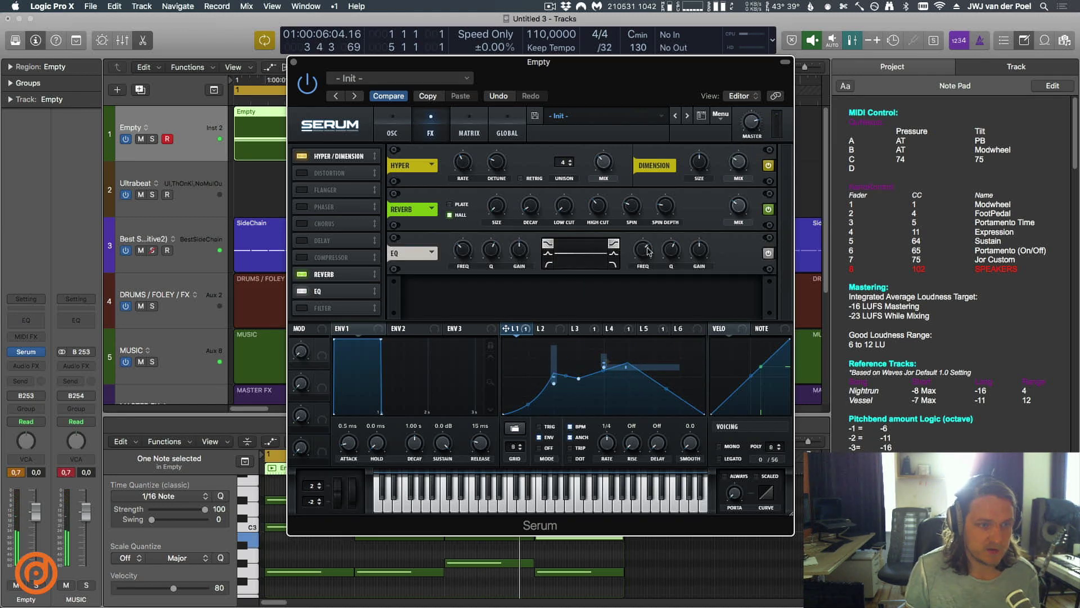
pyautogui.moveTo(700, 251)
pyautogui.mouseDown()
pyautogui.moveTo(703, 228)
pyautogui.moveTo(673, 279)
pyautogui.moveTo(702, 243)
pyautogui.mouseUp()
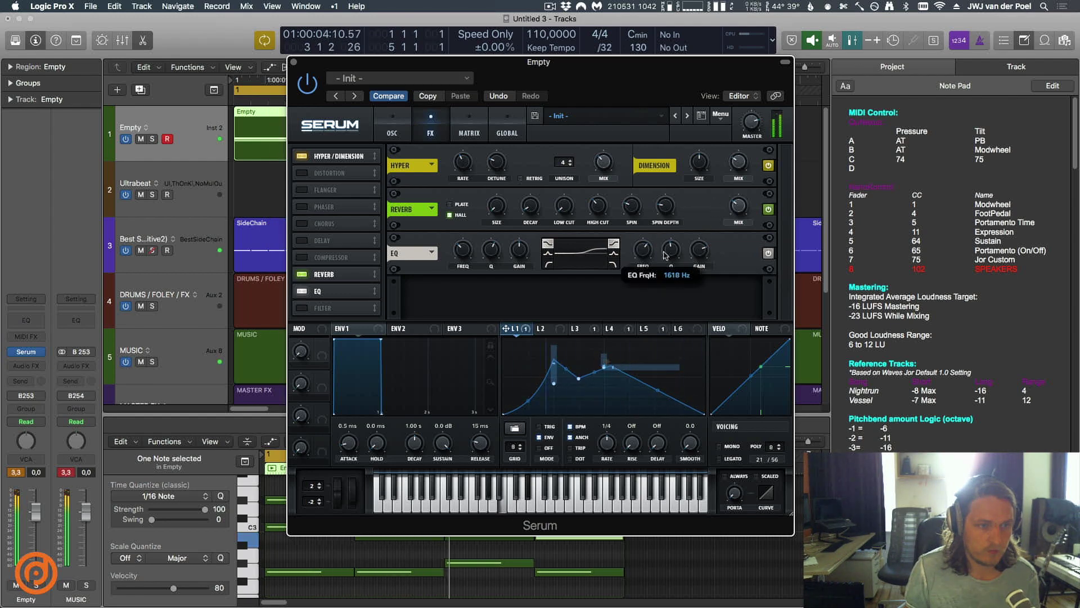
pyautogui.moveTo(700, 257); pyautogui.dragTo(703, 253)
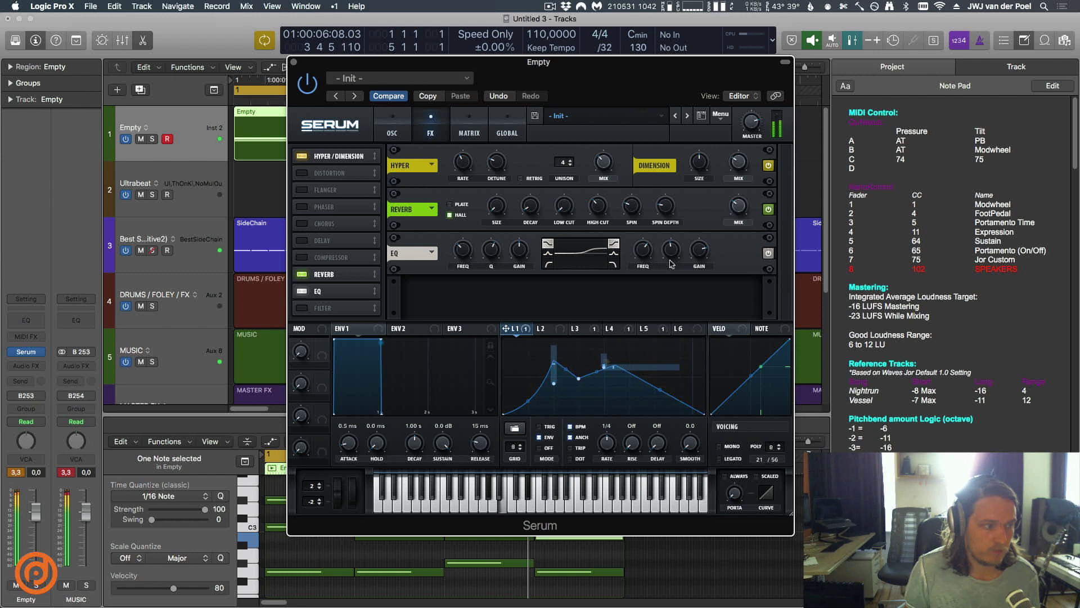
pyautogui.moveTo(753, 126)
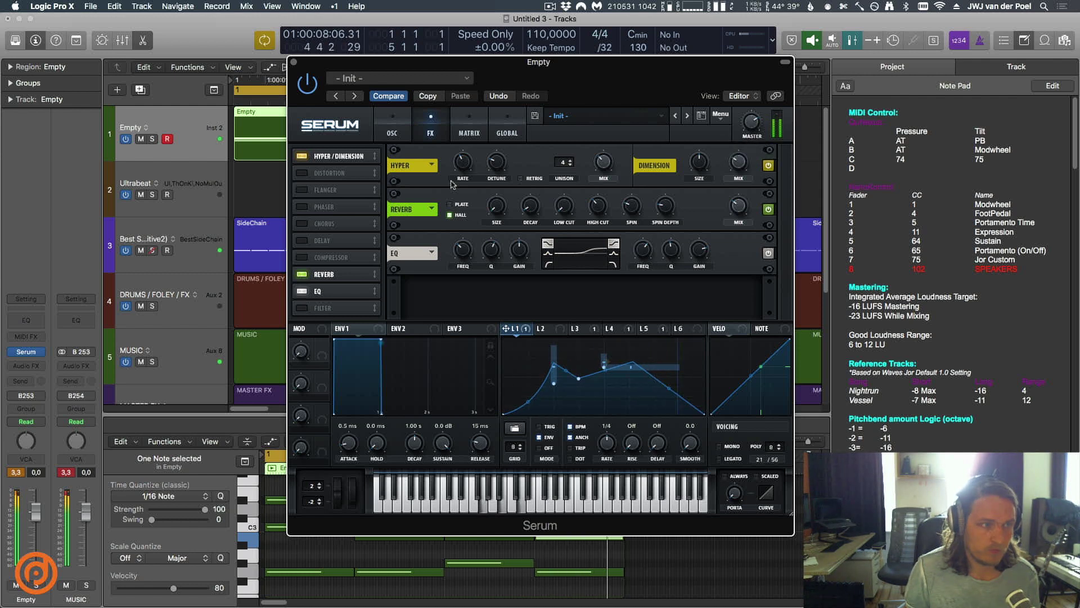
# Try a bar rate on LFO 1 during playback and settle on a rate of 1/2
pyautogui.click(392, 128)
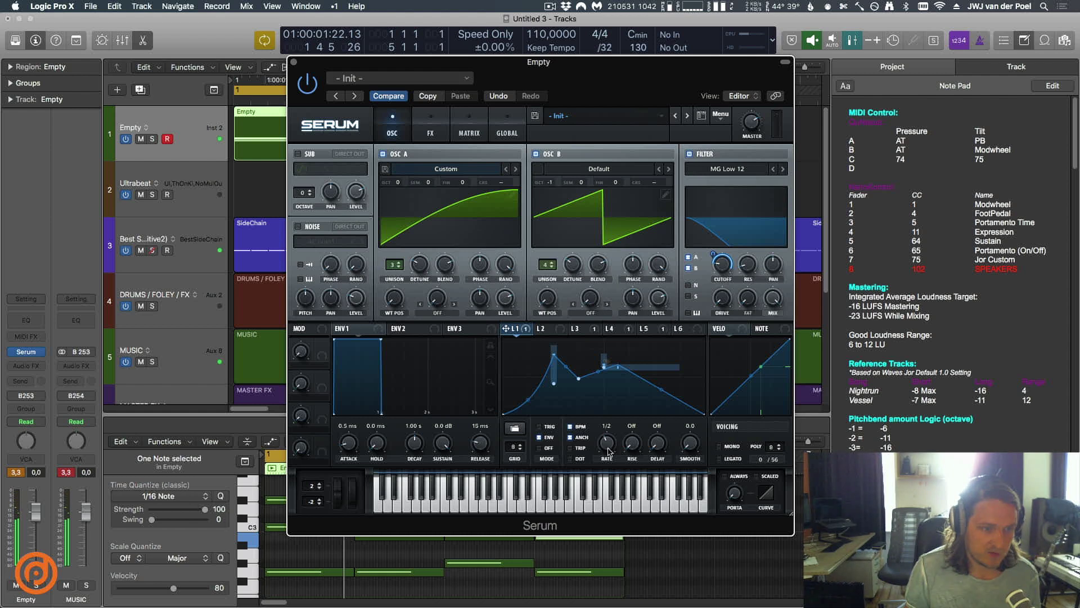
pyautogui.moveTo(609, 450); pyautogui.dragTo(610, 459)
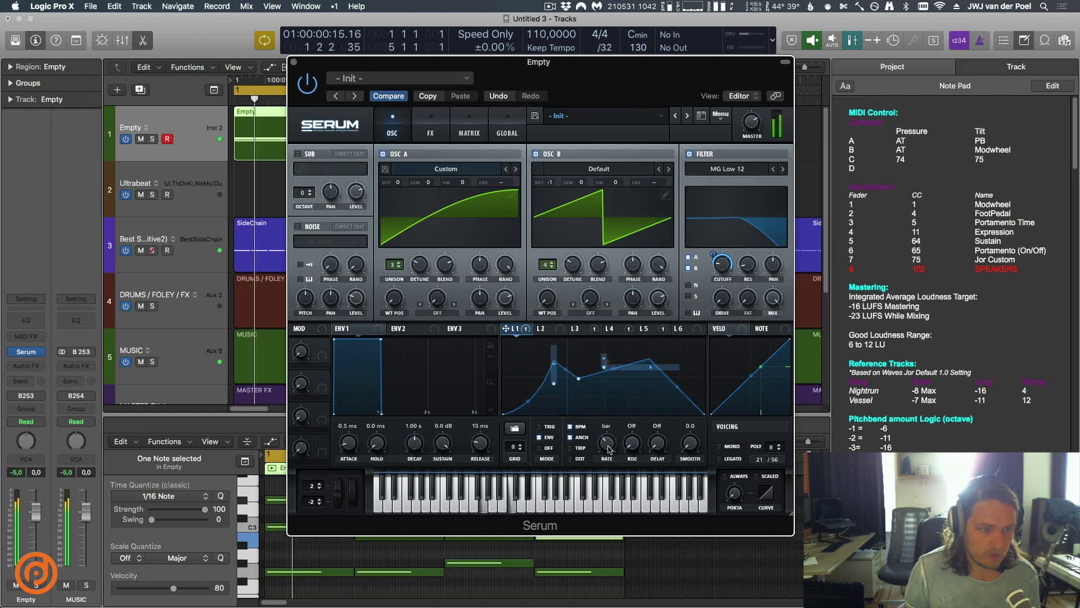
pyautogui.moveTo(611, 446)
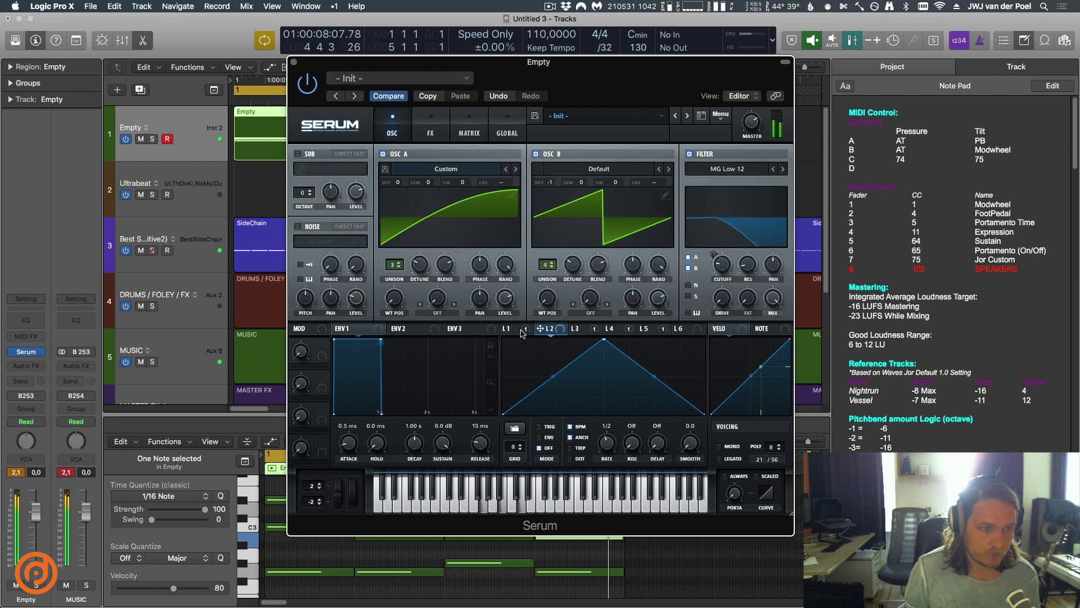
# Add a point on LFO 3's rising slope and set the rates of both LFO 3 and LFO 4 to 1/4
pyautogui.click(582, 329)
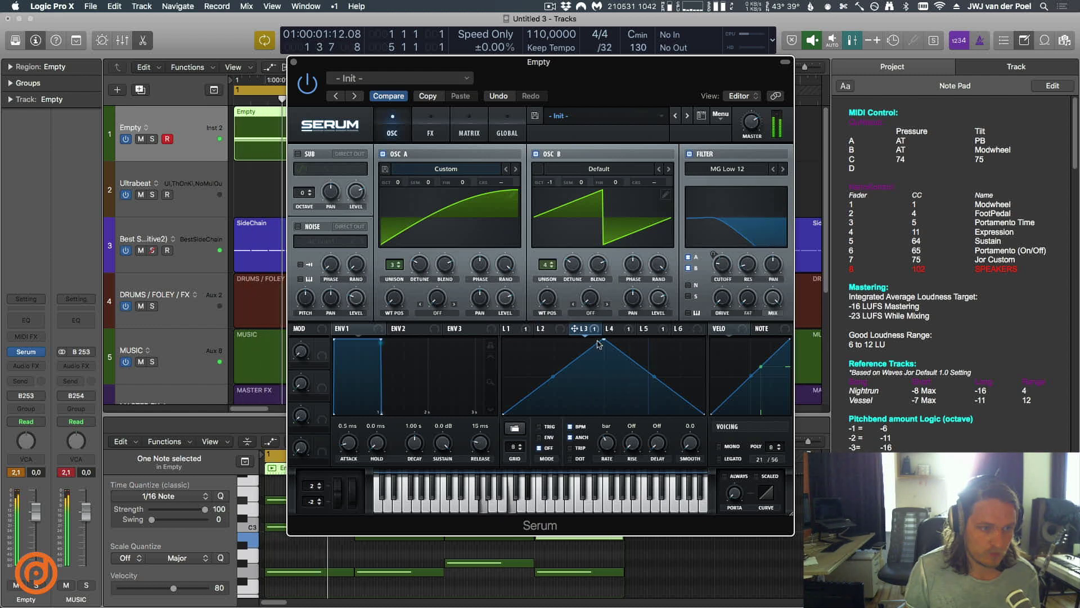
pyautogui.moveTo(599, 344)
pyautogui.mouseDown()
pyautogui.moveTo(553, 376)
pyautogui.moveTo(606, 337)
pyautogui.mouseUp()
pyautogui.doubleClick(575, 382)
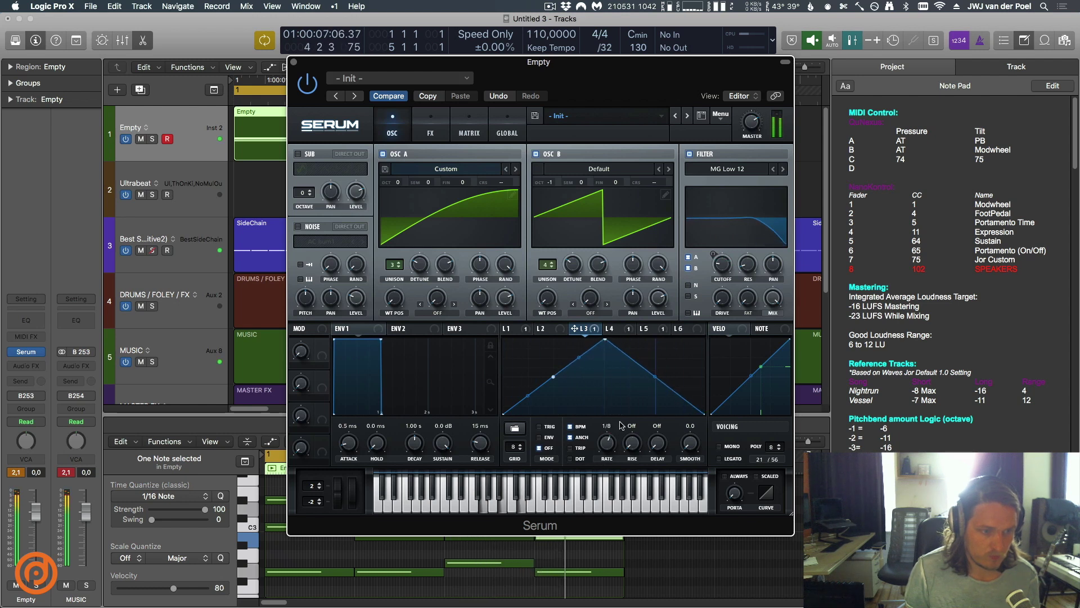
pyautogui.moveTo(613, 447); pyautogui.dragTo(612, 450)
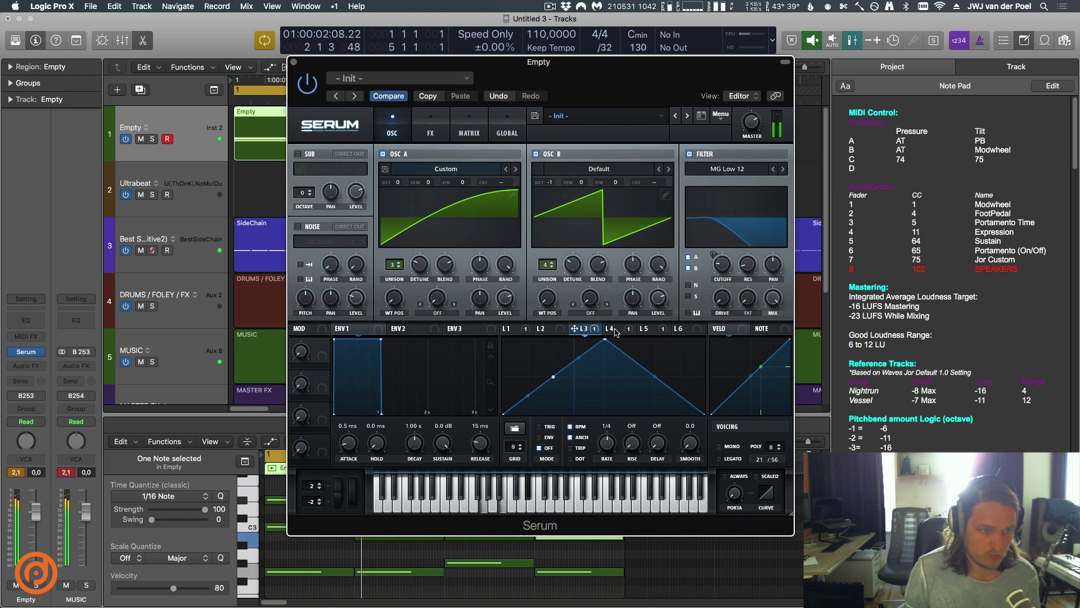
pyautogui.rightClick(616, 330)
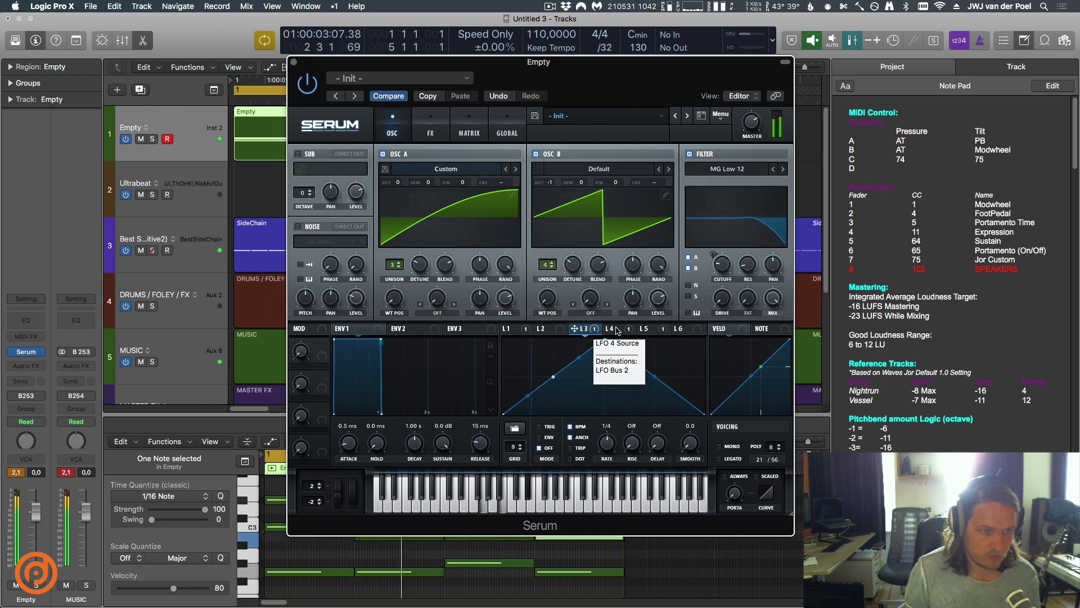
pyautogui.click(573, 434)
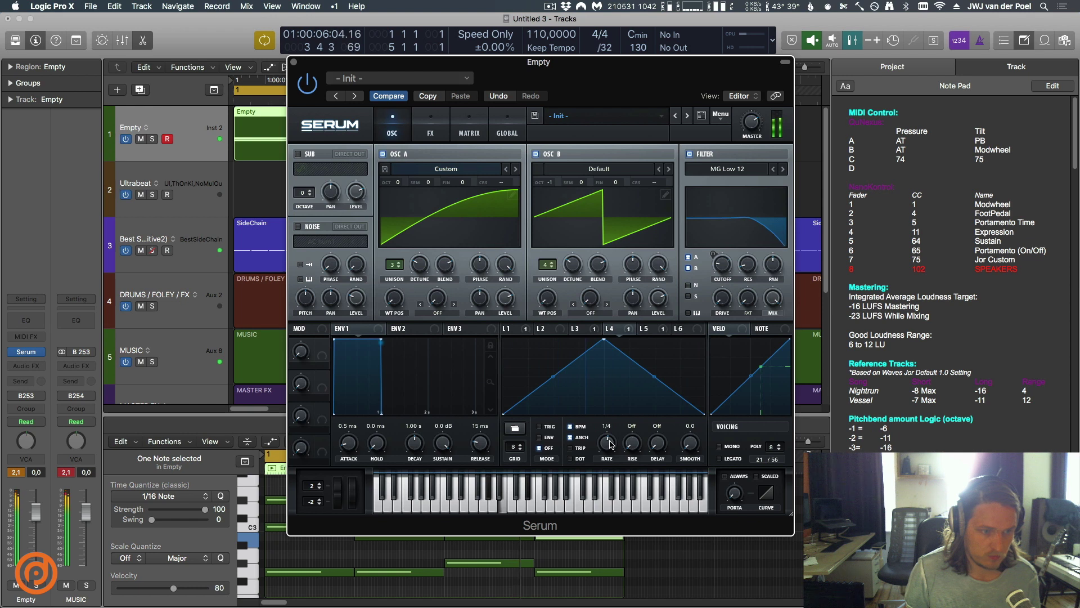
# Slow LFO 3's rate to 1/2 and bring LFO 1's curve back into view
pyautogui.click(583, 329)
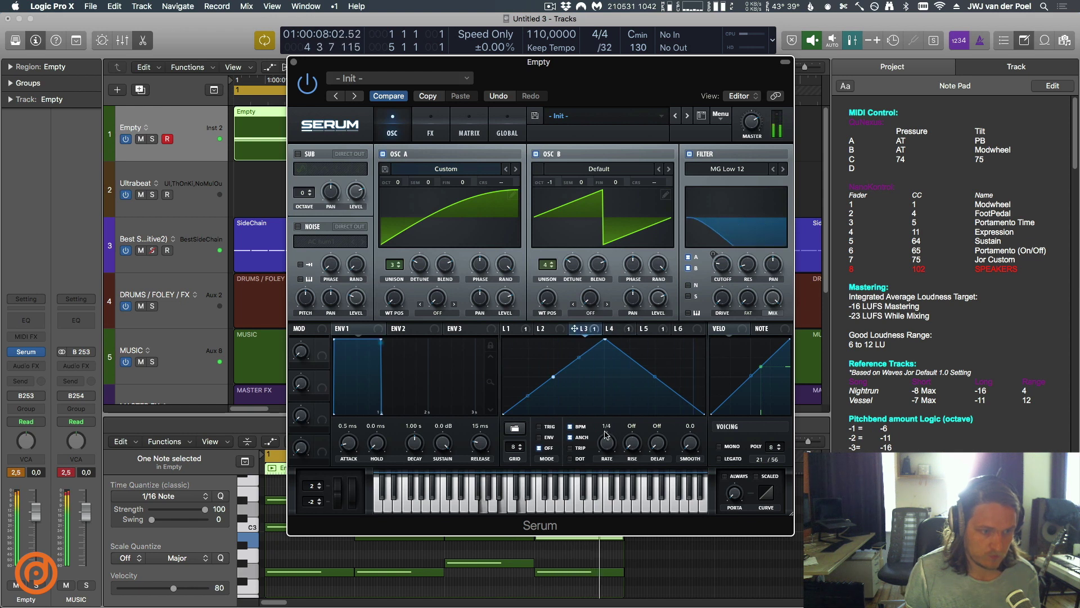
pyautogui.moveTo(605, 435); pyautogui.dragTo(603, 489)
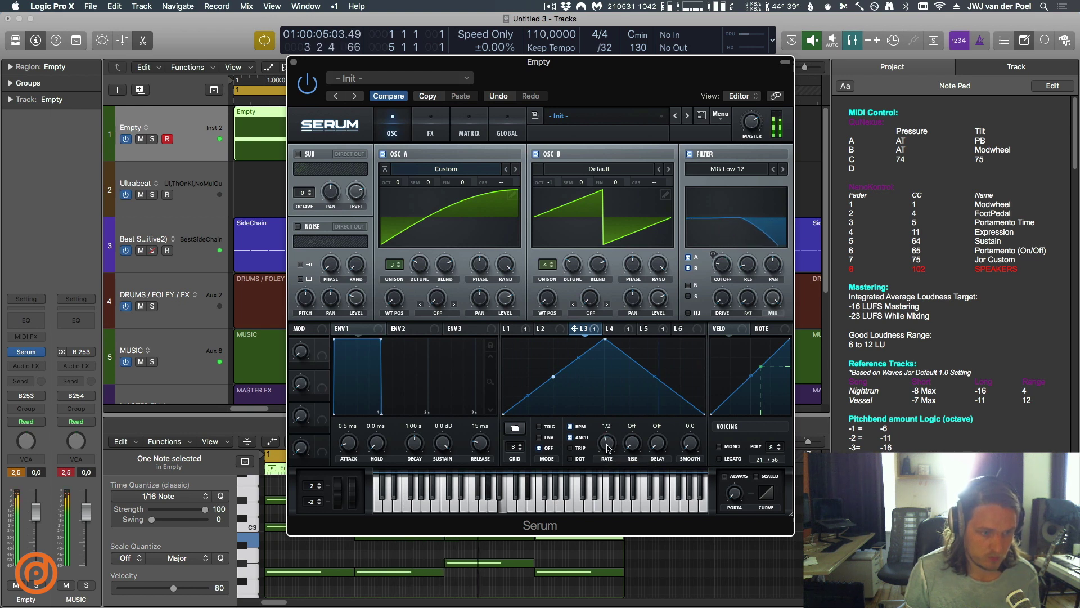
pyautogui.click(509, 330)
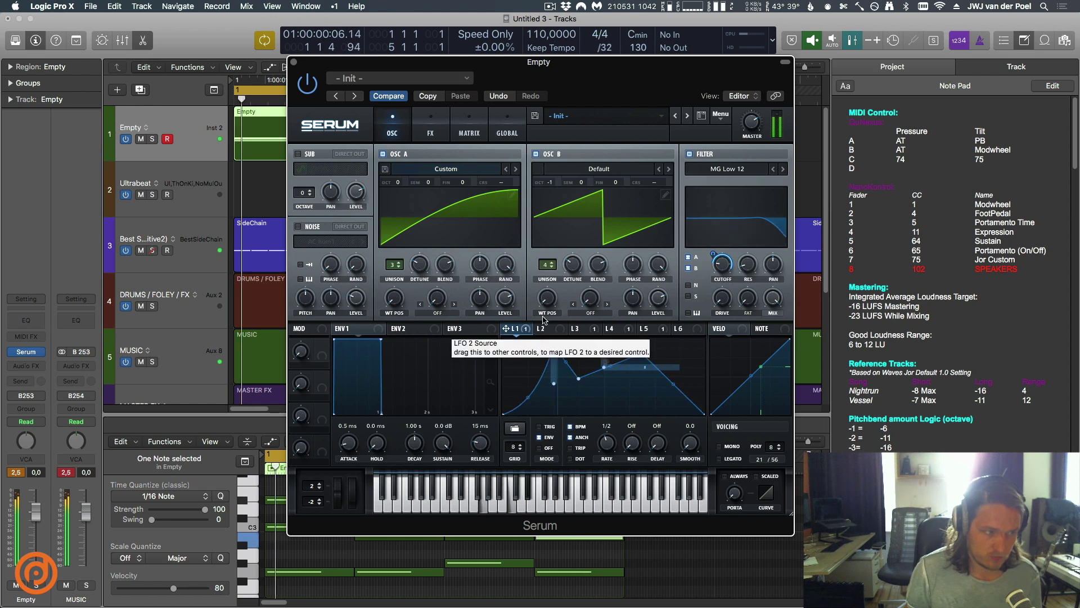